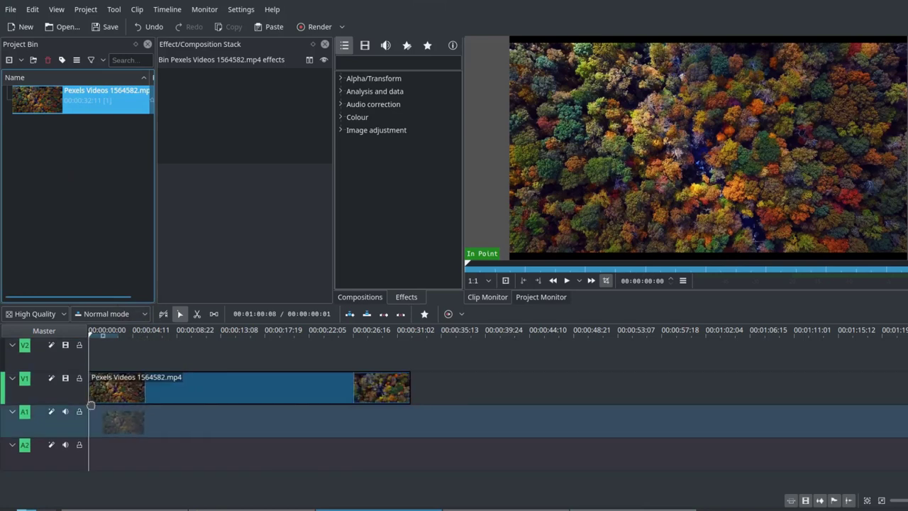
Play the timeline clip and reduce the monitor's preview resolution to 720p
{"action": "left_click", "coordinate": [103, 363]}
{"action": "key", "text": "space"}
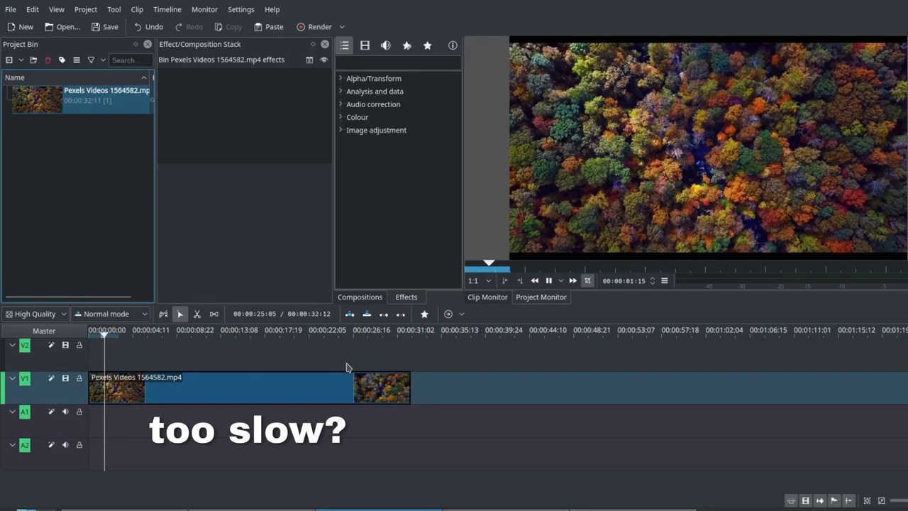
{"action": "key", "text": "space"}
{"action": "left_click", "coordinate": [481, 281]}
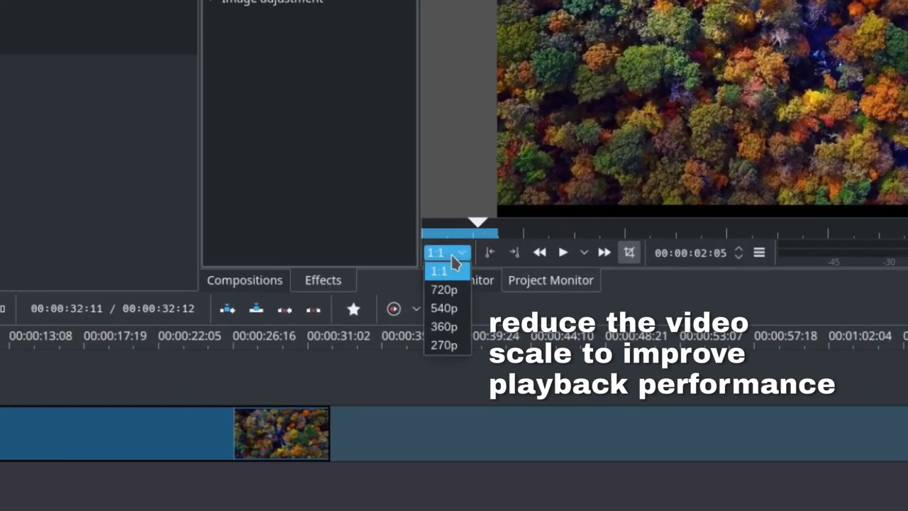
{"action": "left_click", "coordinate": [450, 290]}
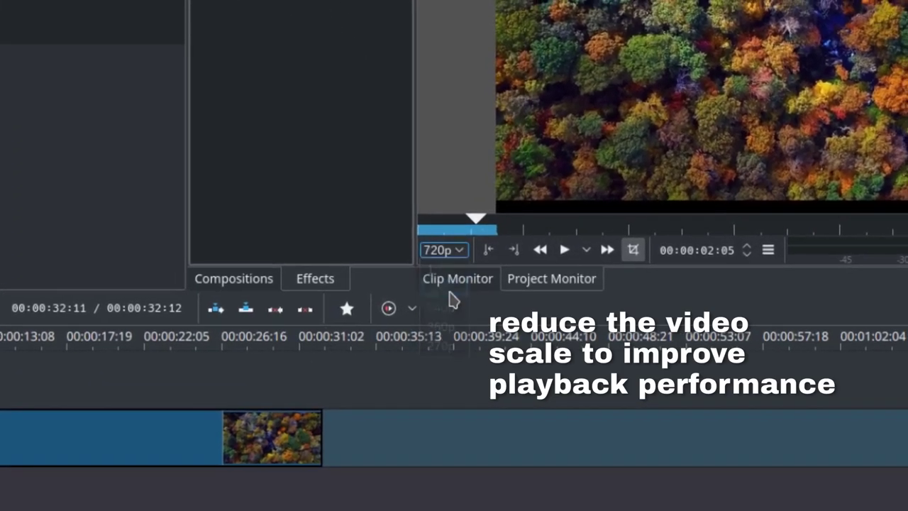
{"action": "key", "text": "space"}
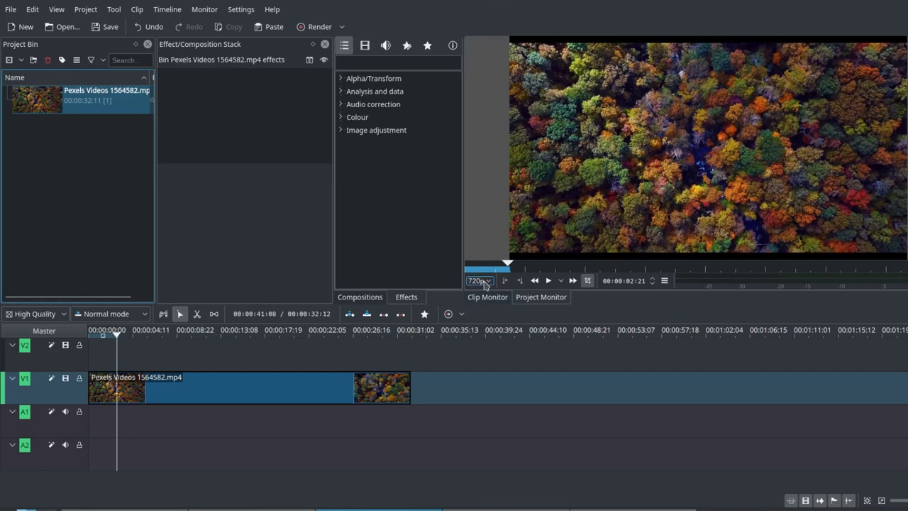
{"action": "left_click", "coordinate": [480, 281]}
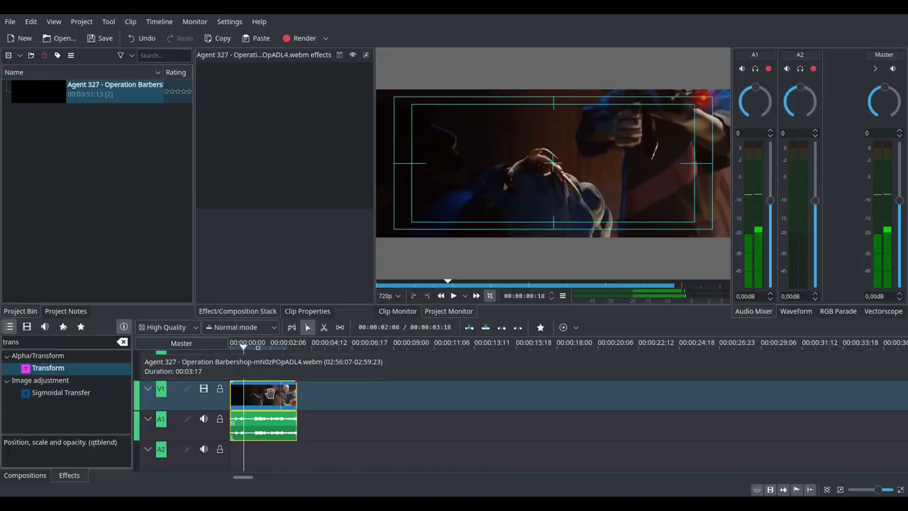
Duplicate the clip directly after the original on track V1 and slow the copy to 80% speed without pitch compensation
{"action": "key", "text": "ctrl+v"}
{"action": "left_click_drag", "start_coordinate": [392, 398], "coordinate": [362, 398]}
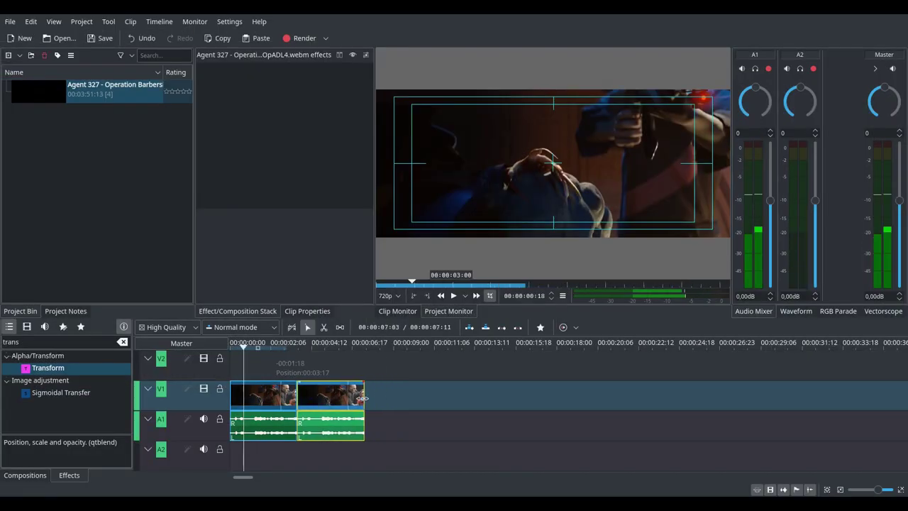
{"action": "right_click", "coordinate": [336, 401]}
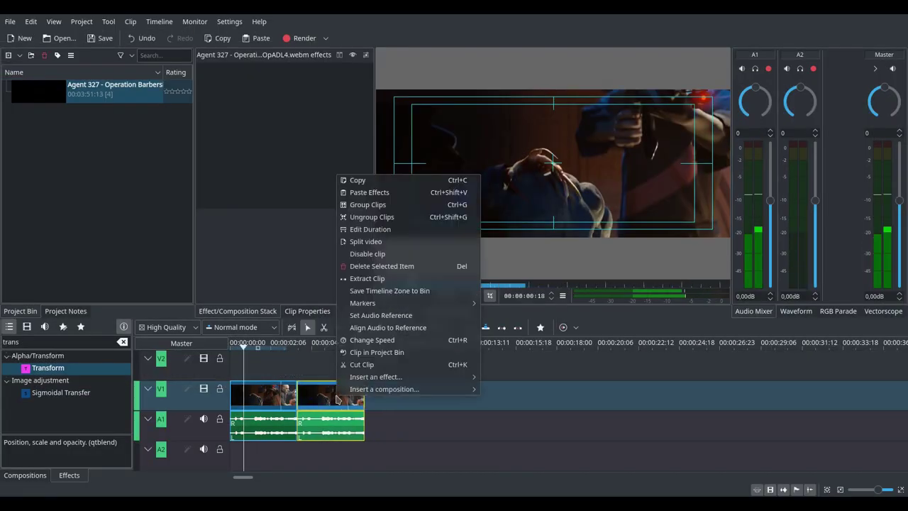
{"action": "left_click", "coordinate": [401, 346]}
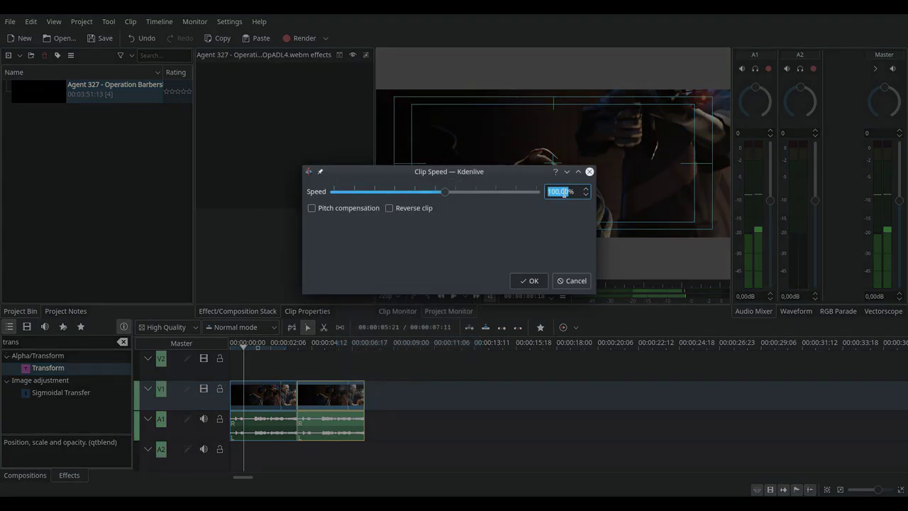
{"action": "scroll", "coordinate": [562, 192], "scroll_direction": "down", "scroll_amount": 1}
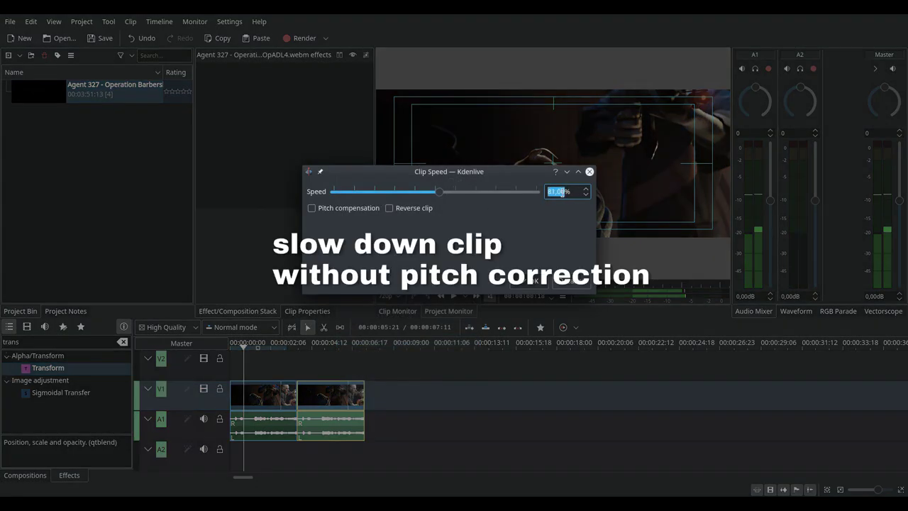
{"action": "scroll", "coordinate": [560, 192], "scroll_direction": "down", "scroll_amount": 1}
{"action": "left_click", "coordinate": [528, 282]}
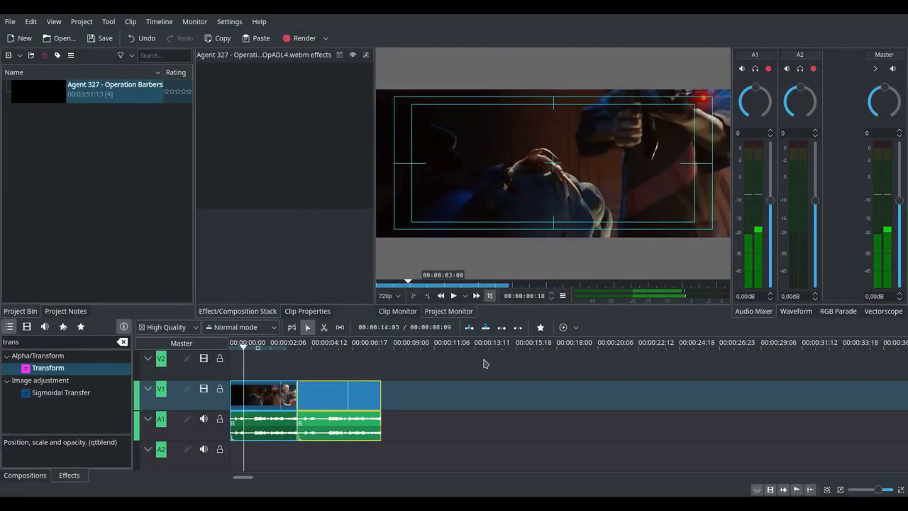
Play back the slowed second clip to check its sound
{"action": "left_click", "coordinate": [296, 377]}
{"action": "key", "text": "space"}
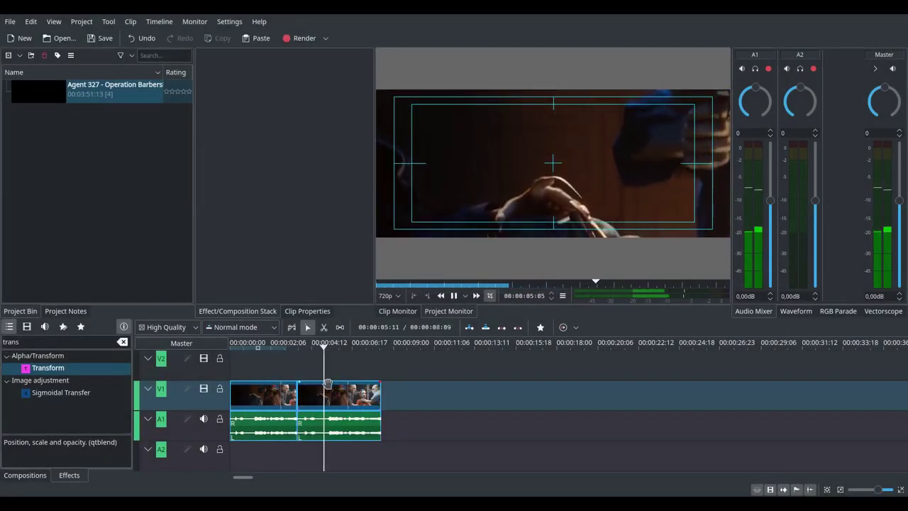
{"action": "key", "text": "space"}
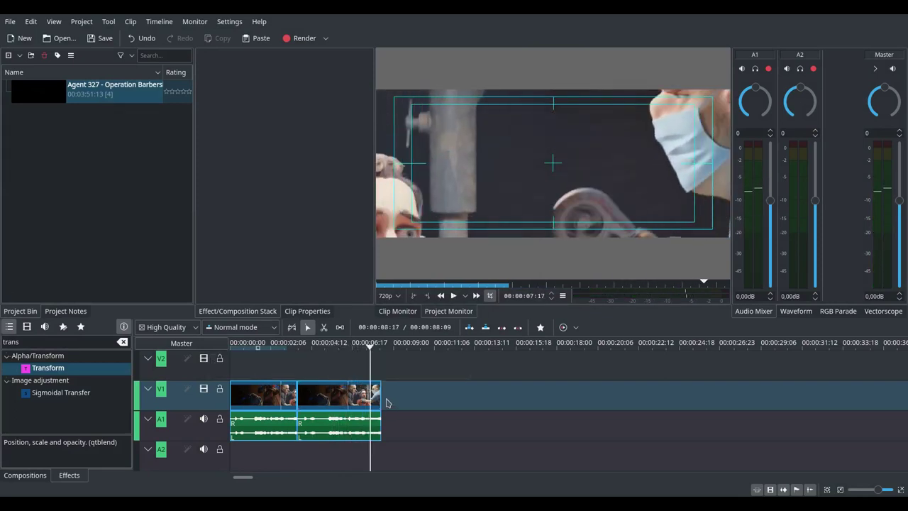
Duplicate the slowed clip after itself, enable pitch compensation on the new copy, and play it back
{"action": "left_click", "coordinate": [372, 396]}
{"action": "key", "text": "ctrl+c"}
{"action": "key", "text": "ctrl+v"}
{"action": "right_click", "coordinate": [397, 395]}
{"action": "left_click", "coordinate": [403, 237]}
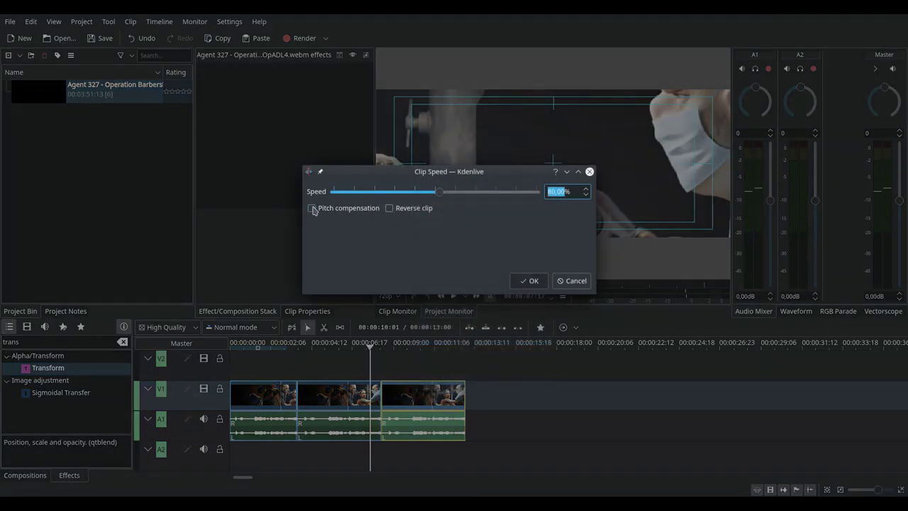
{"action": "left_click", "coordinate": [525, 281]}
{"action": "key", "text": "space"}
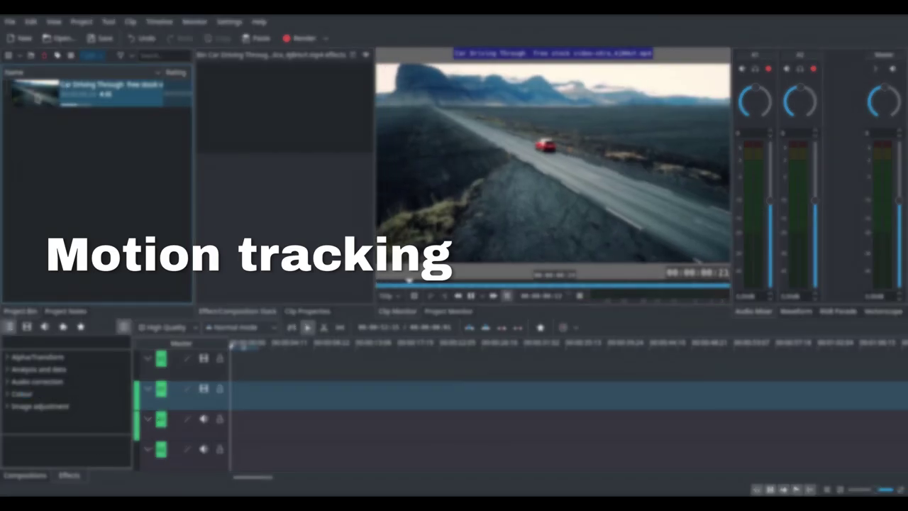
Place the car driving clip at the start of track V1 and apply the Motion Tracker effect to it
{"action": "left_click_drag", "start_coordinate": [36, 97], "coordinate": [237, 399]}
{"action": "left_click_drag", "start_coordinate": [344, 368], "coordinate": [343, 374]}
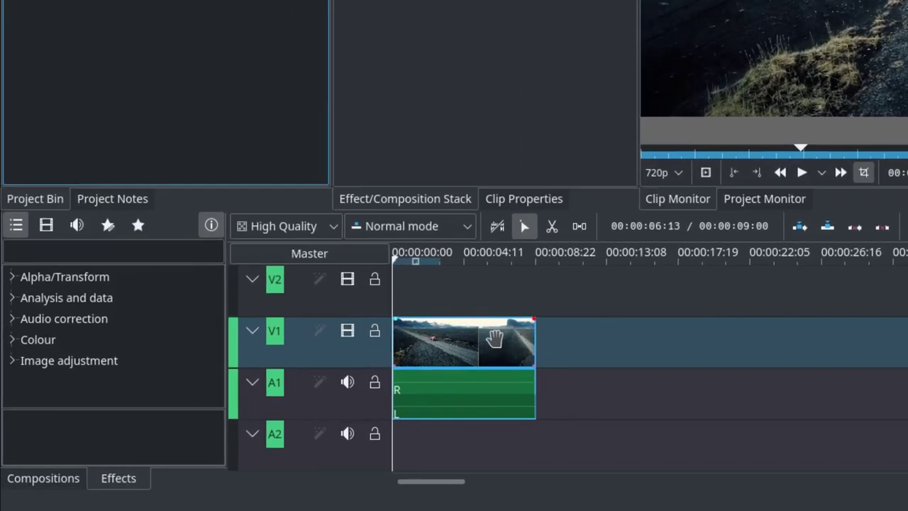
{"action": "type", "text": "moti"}
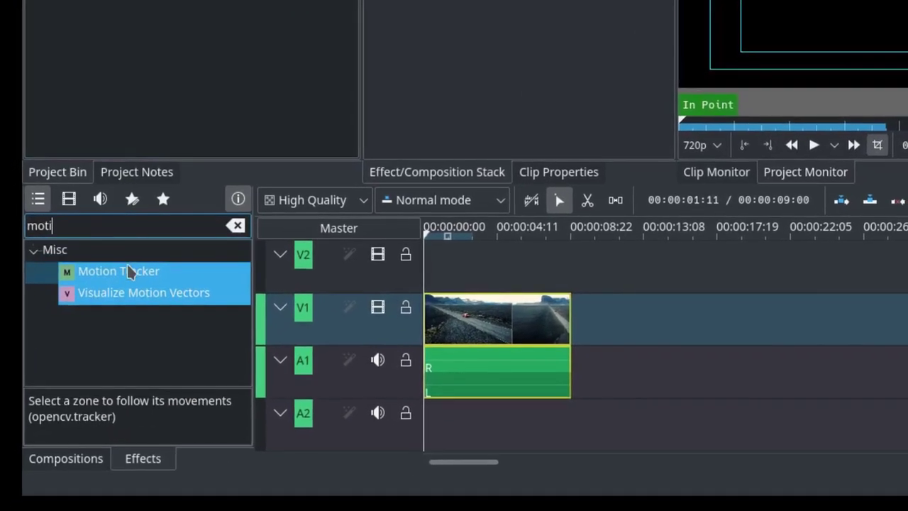
{"action": "left_click_drag", "start_coordinate": [150, 271], "coordinate": [477, 343]}
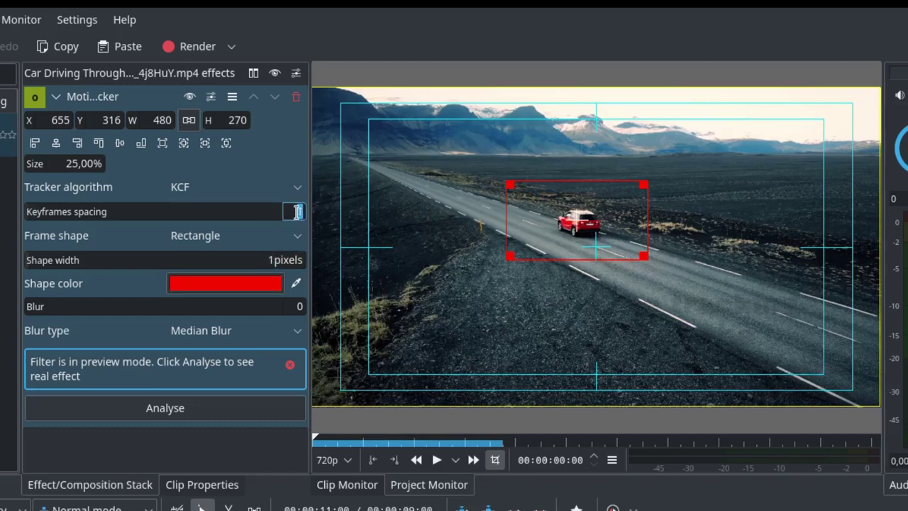
Set the Motion Tracker algorithm to CSRT, the frame shape to Arrow, and the shape width to 10 pixels
{"action": "left_click", "coordinate": [223, 190]}
{"action": "left_click", "coordinate": [211, 229]}
{"action": "left_click", "coordinate": [226, 241]}
{"action": "left_click", "coordinate": [201, 299]}
{"action": "scroll", "coordinate": [303, 260], "scroll_direction": "up", "scroll_amount": 1}
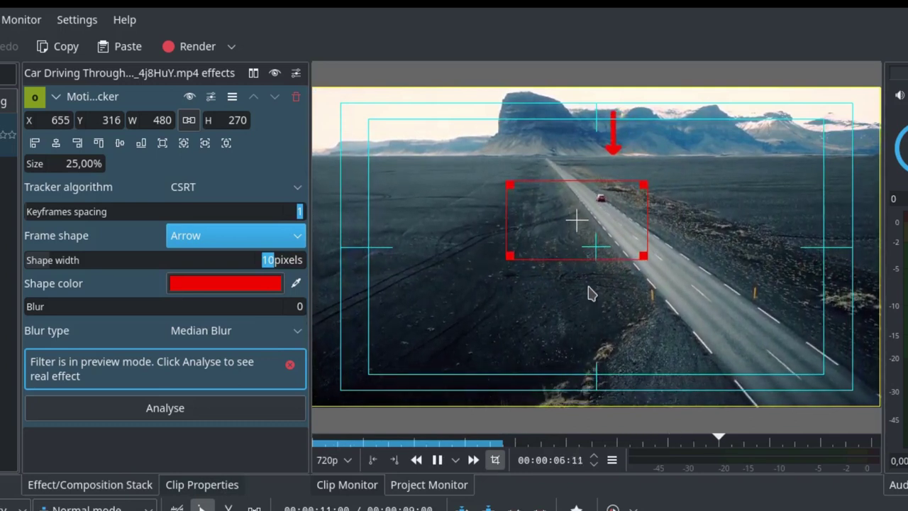
From the clip's first frame, enlarge the tracking zone to 677 x 425, move it around the car at X 545, Y 280, and run the analysis
{"action": "key", "text": "space"}
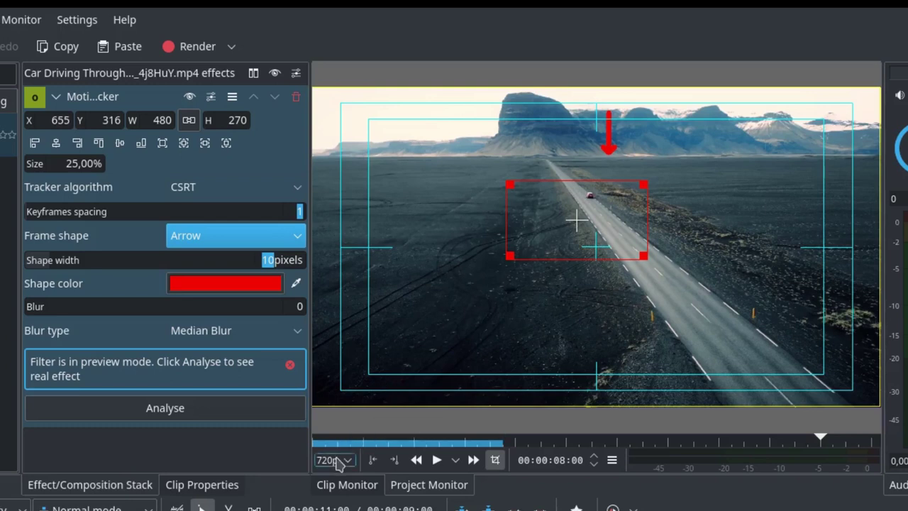
{"action": "left_click", "coordinate": [371, 459]}
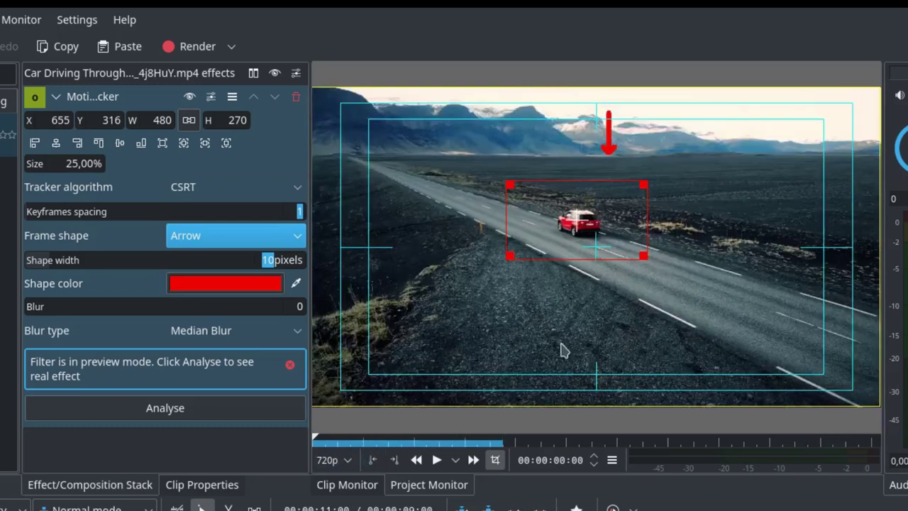
{"action": "left_click_drag", "start_coordinate": [642, 255], "coordinate": [702, 300]}
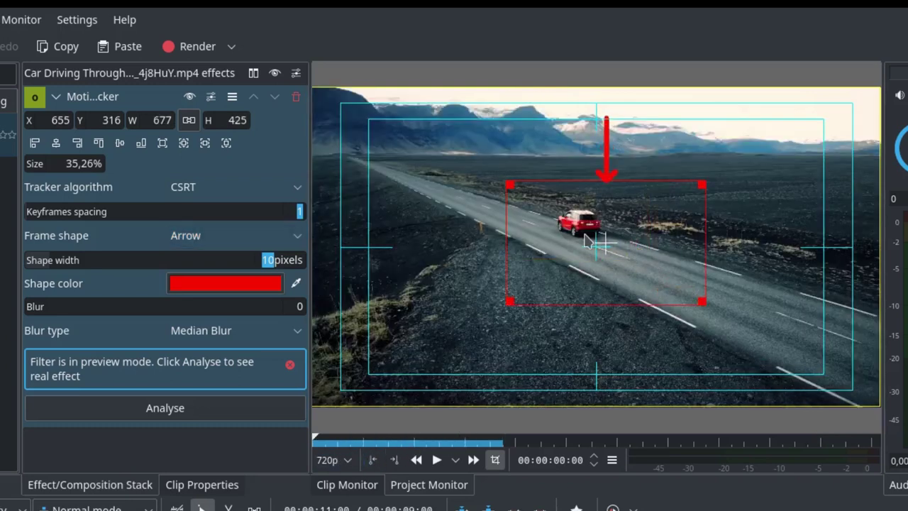
{"action": "left_click_drag", "start_coordinate": [601, 239], "coordinate": [571, 226]}
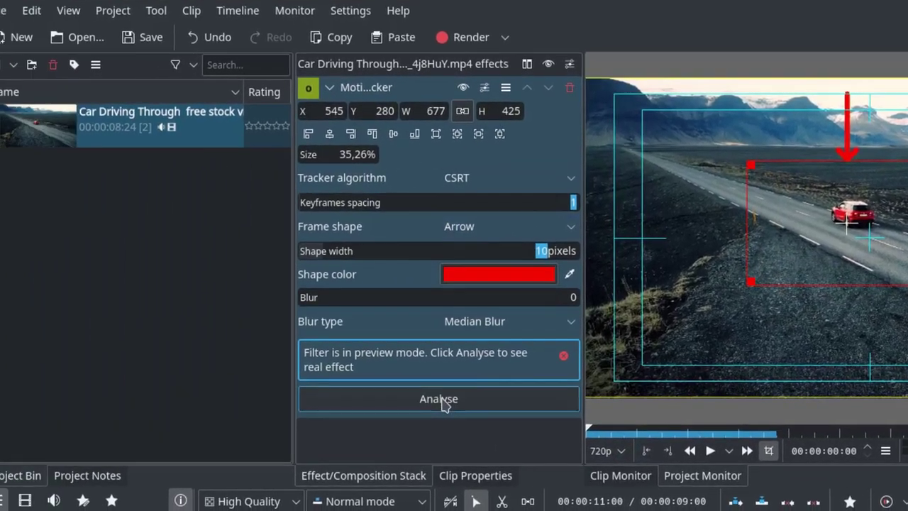
{"action": "left_click", "coordinate": [171, 409]}
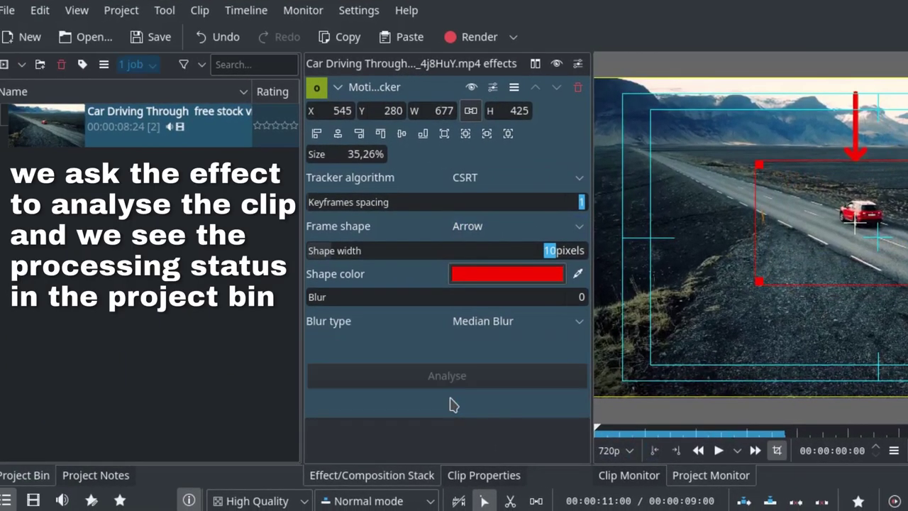
Create a title clip with the text "Motion tracking"
{"action": "right_click", "coordinate": [85, 229]}
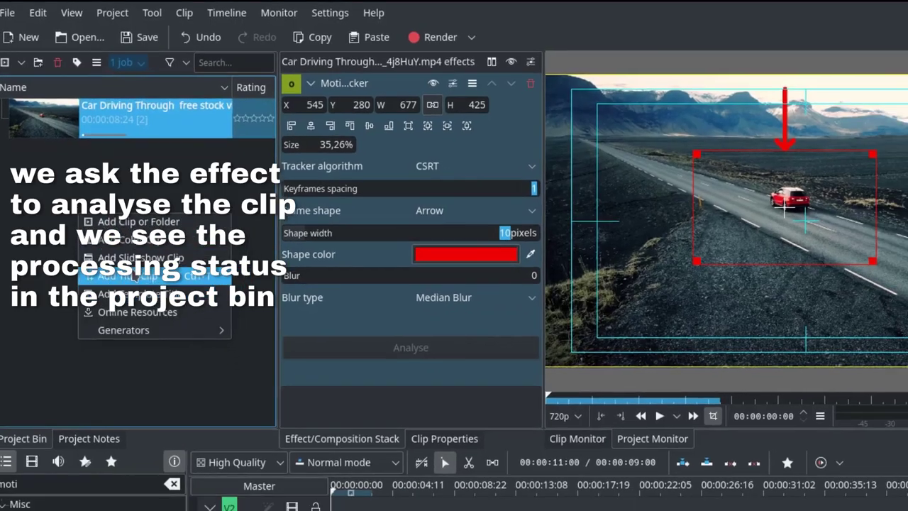
{"action": "left_click", "coordinate": [142, 297]}
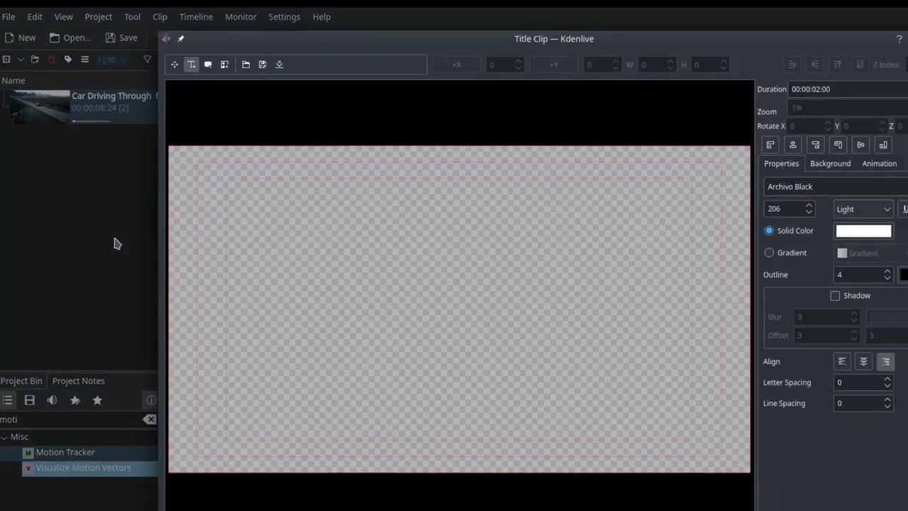
{"action": "type", "text": "Moti"}
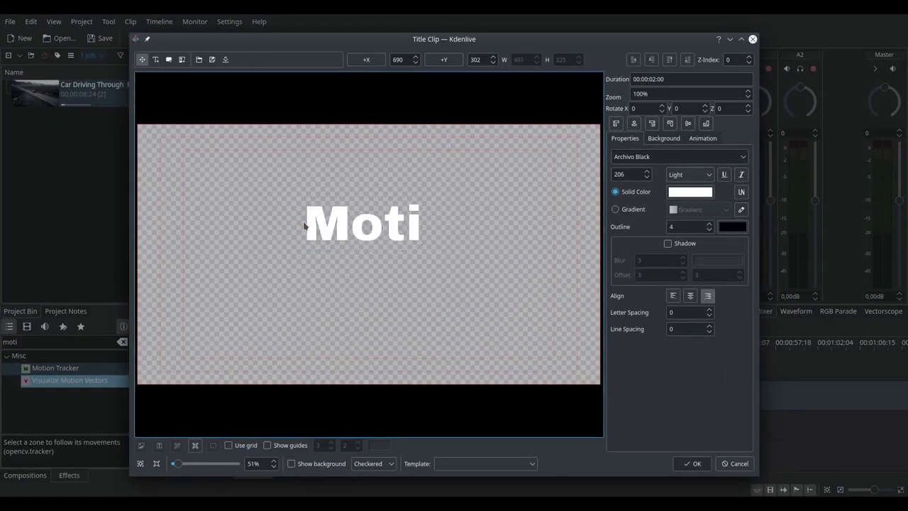
{"action": "type", "text": "on trackin"}
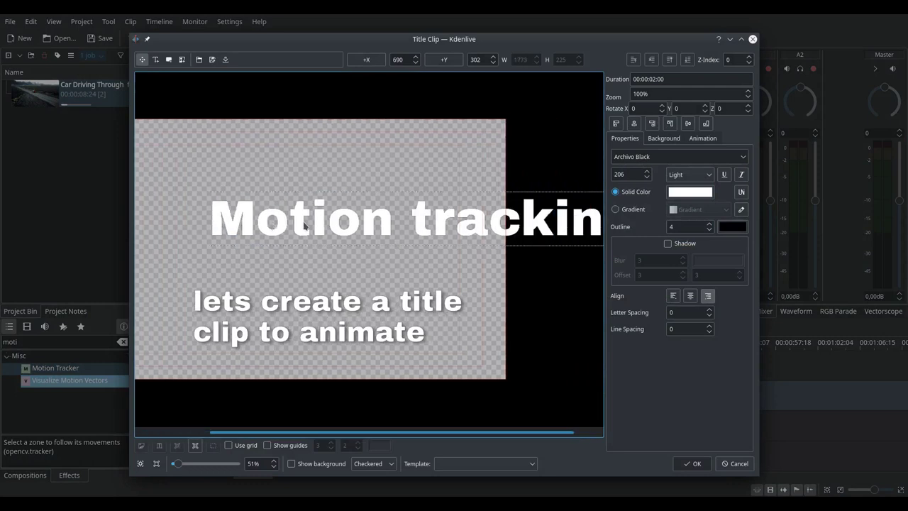
Center the title text horizontally and vertically in the frame and save the title clip
{"action": "left_click_drag", "start_coordinate": [447, 229], "coordinate": [296, 265]}
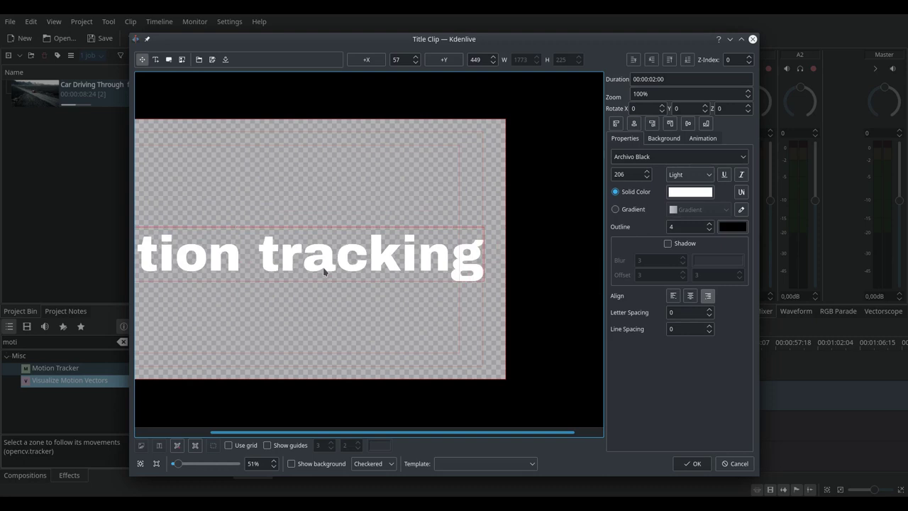
{"action": "left_click", "coordinate": [540, 209]}
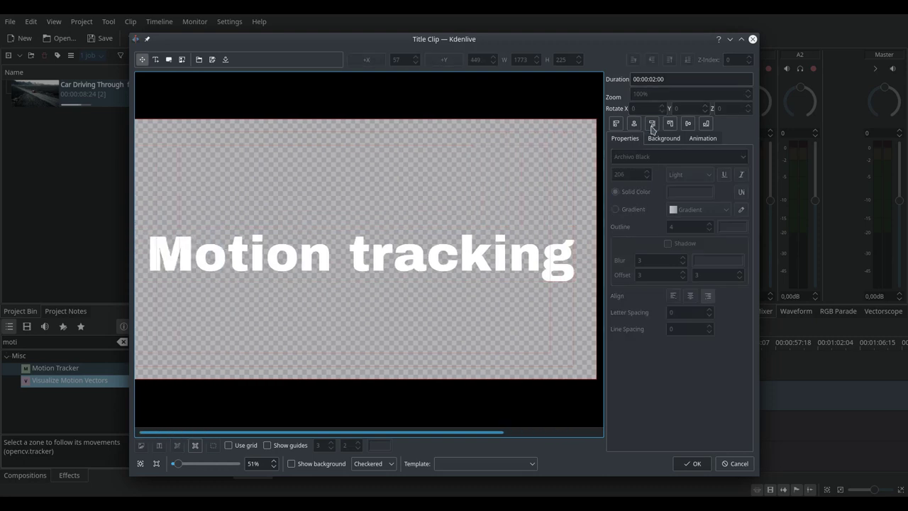
{"action": "left_click", "coordinate": [486, 245]}
{"action": "left_click", "coordinate": [635, 125]}
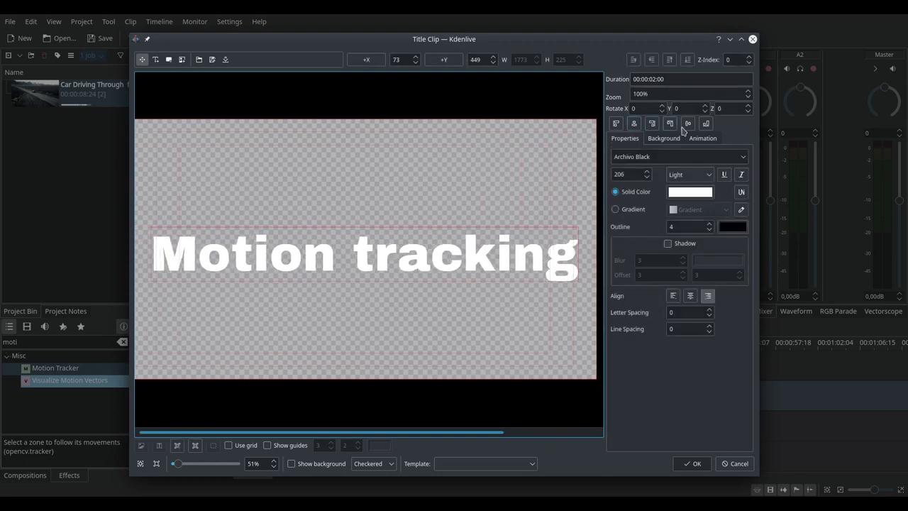
{"action": "left_click", "coordinate": [689, 125]}
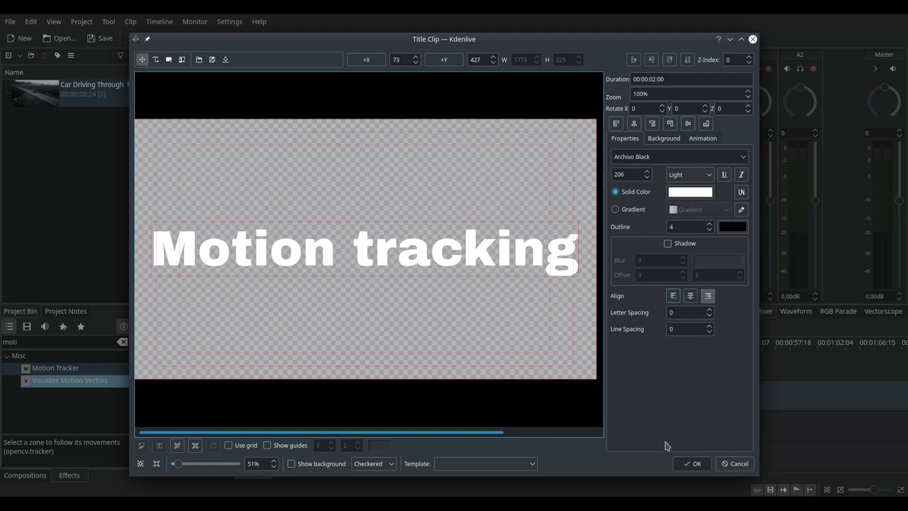
{"action": "left_click", "coordinate": [697, 464]}
Place the title clip on track V2 over the full length of the car clip and apply the Transform effect to it
{"action": "left_click_drag", "start_coordinate": [37, 126], "coordinate": [311, 365]}
{"action": "left_click", "coordinate": [41, 341]}
{"action": "type", "text": "trans"}
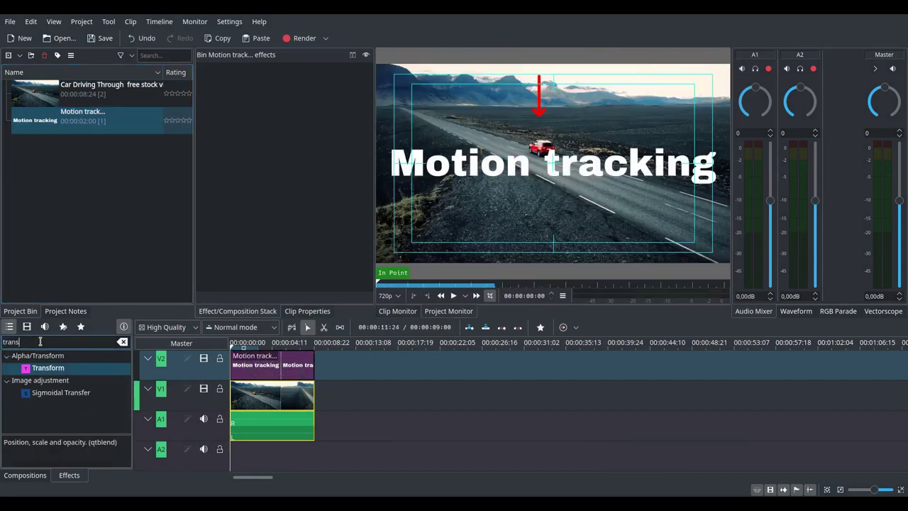
{"action": "left_click", "coordinate": [66, 367]}
{"action": "left_click_drag", "start_coordinate": [255, 370], "coordinate": [261, 370]}
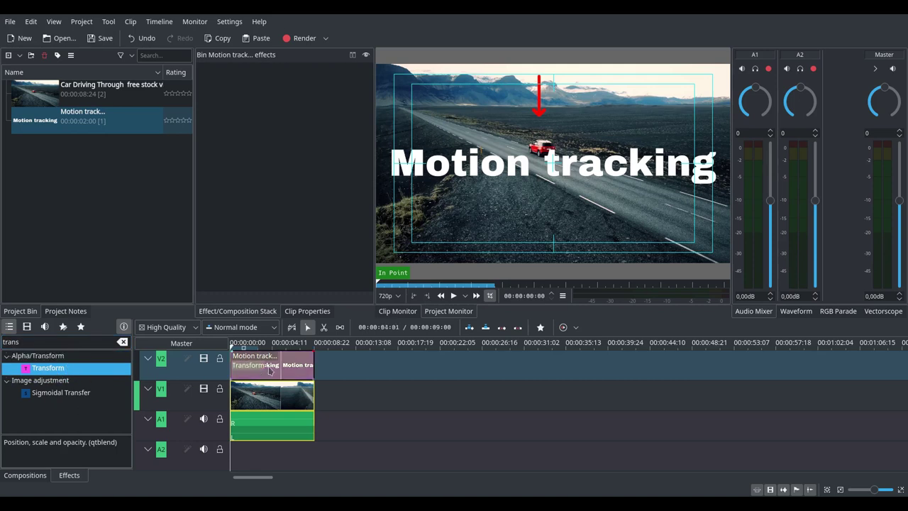
{"action": "left_click", "coordinate": [274, 364]}
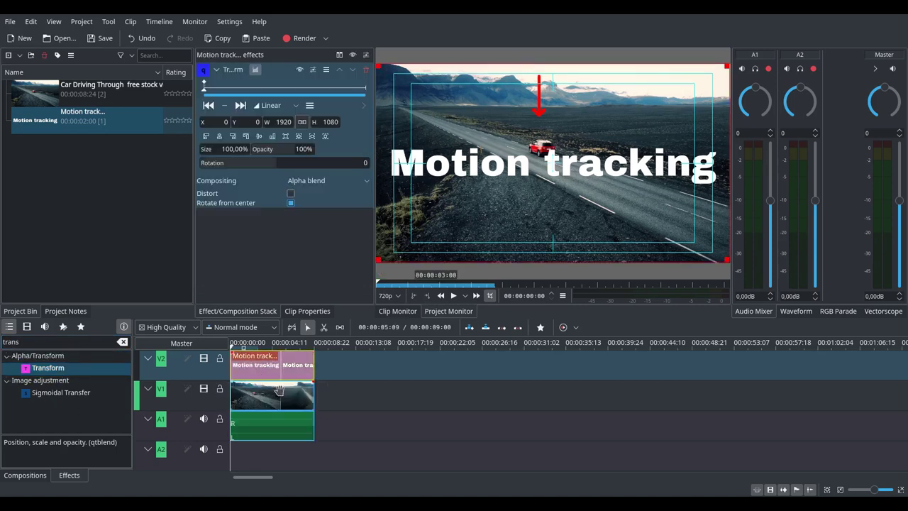
Set the tracker's shape width on the car clip to 0 pixels, and play the opening seconds with the title clip selected
{"action": "left_click", "coordinate": [277, 395]}
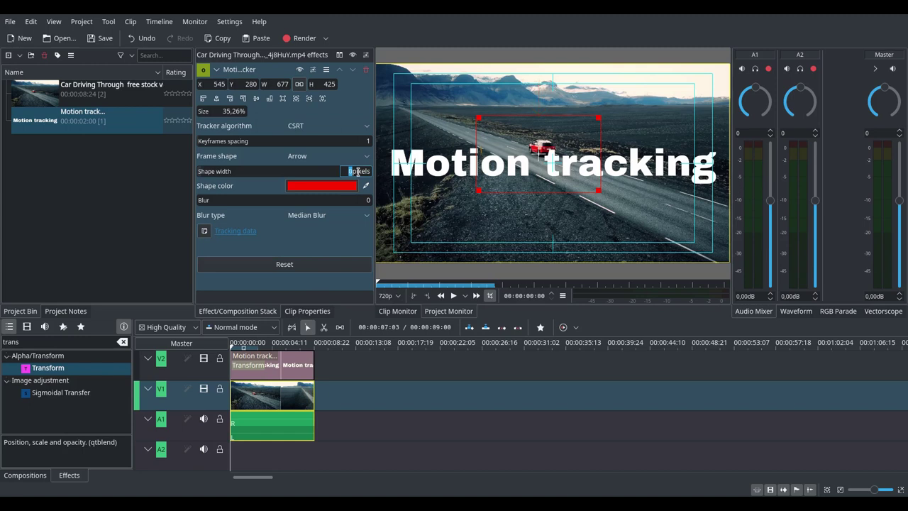
{"action": "left_click", "coordinate": [245, 361]}
{"action": "key", "text": "space"}
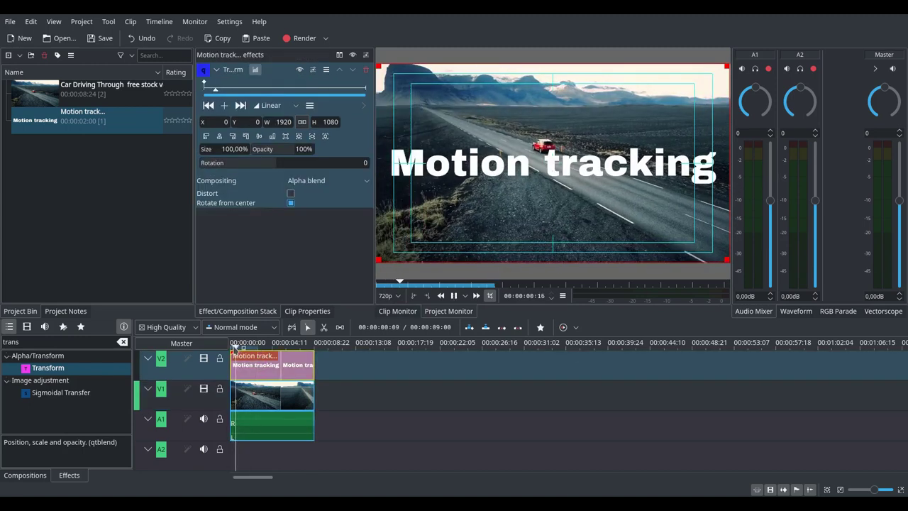
{"action": "key", "text": "space"}
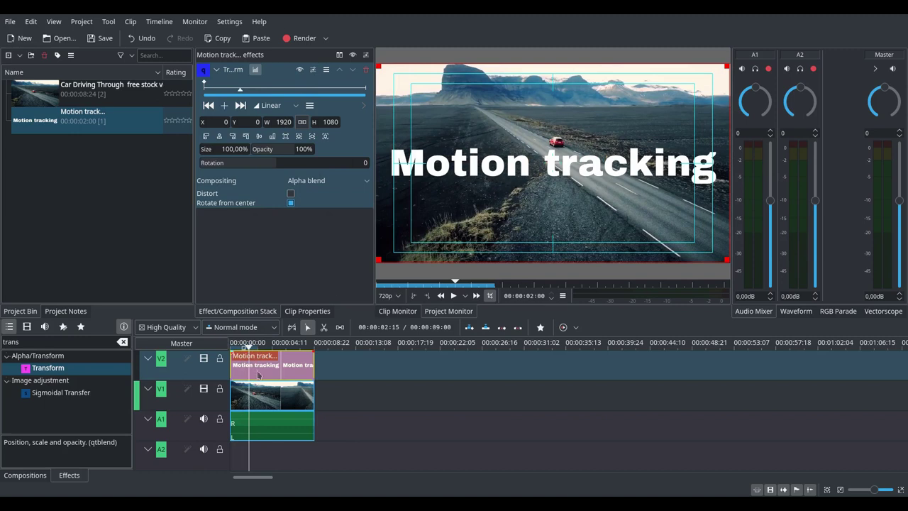
Import the tracking keyframes from the clipboard into the title's Transform effect, mapping Geometry to Rectangle, and play back the result
{"action": "left_click", "coordinate": [309, 106]}
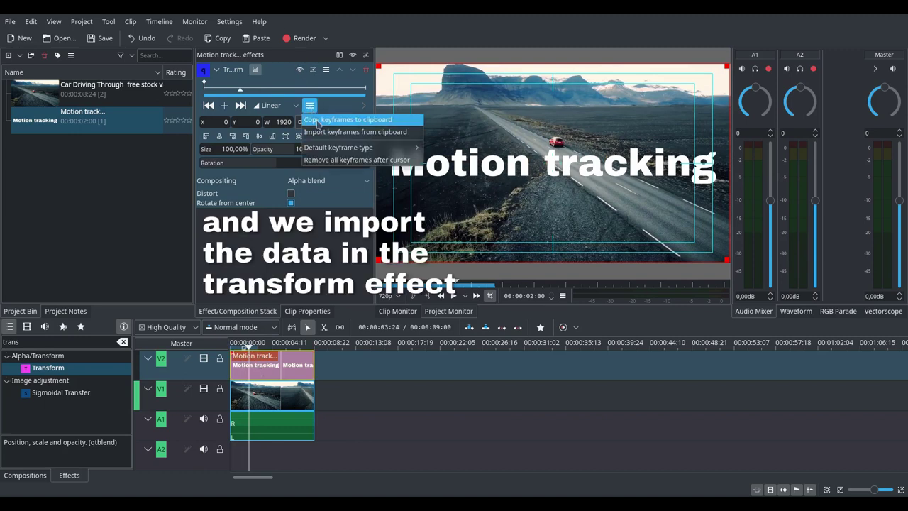
{"action": "left_click", "coordinate": [325, 134]}
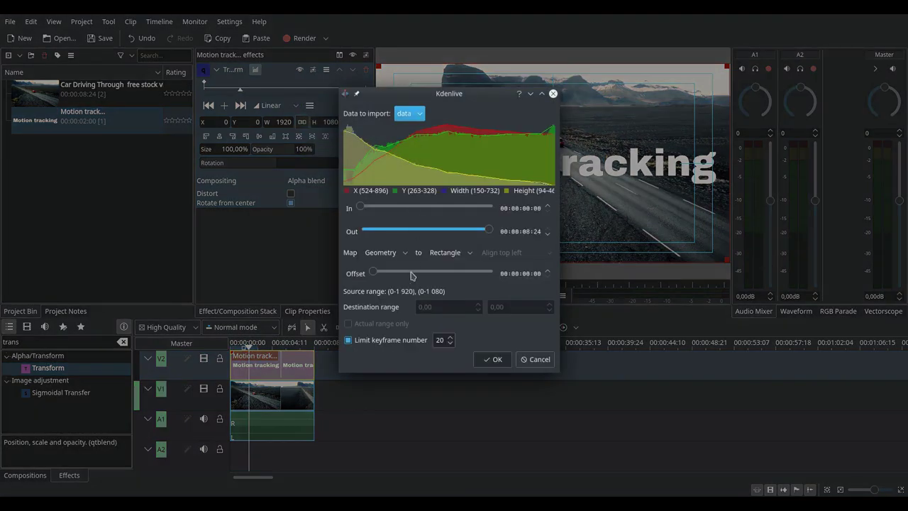
{"action": "left_click", "coordinate": [496, 359]}
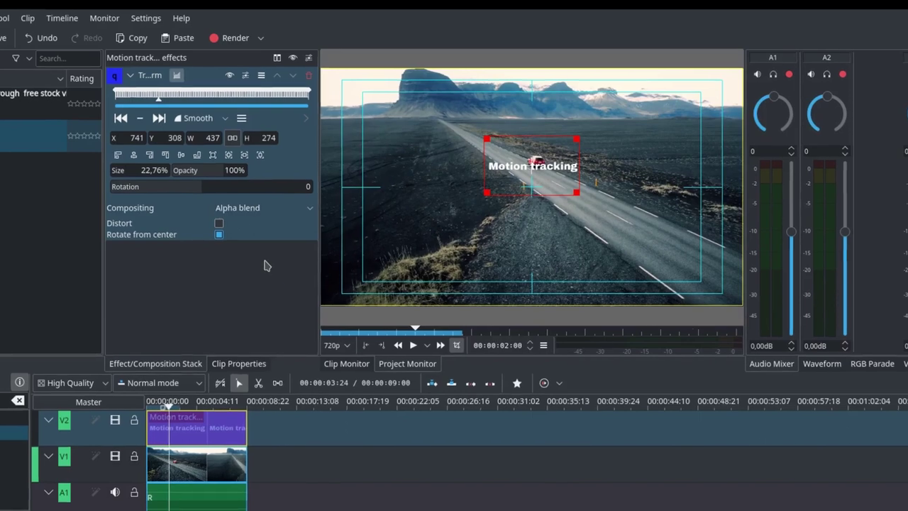
{"action": "left_click", "coordinate": [387, 357]}
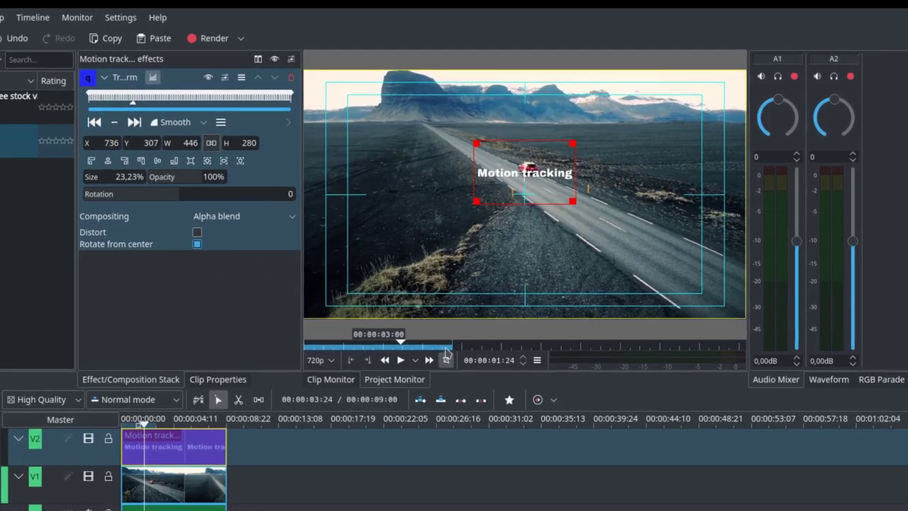
{"action": "left_click", "coordinate": [381, 363]}
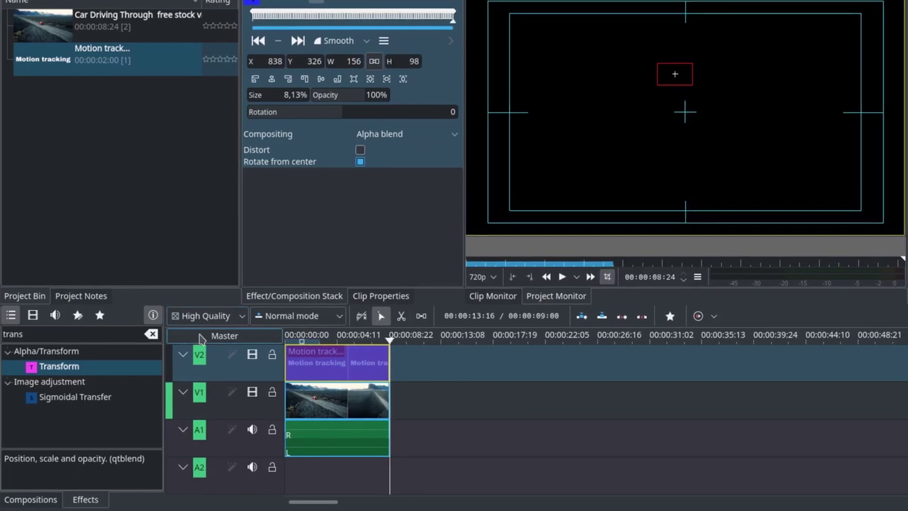
Apply the Transform effect to the Master channel and return the playhead to the start of the project
{"action": "left_click", "coordinate": [201, 338]}
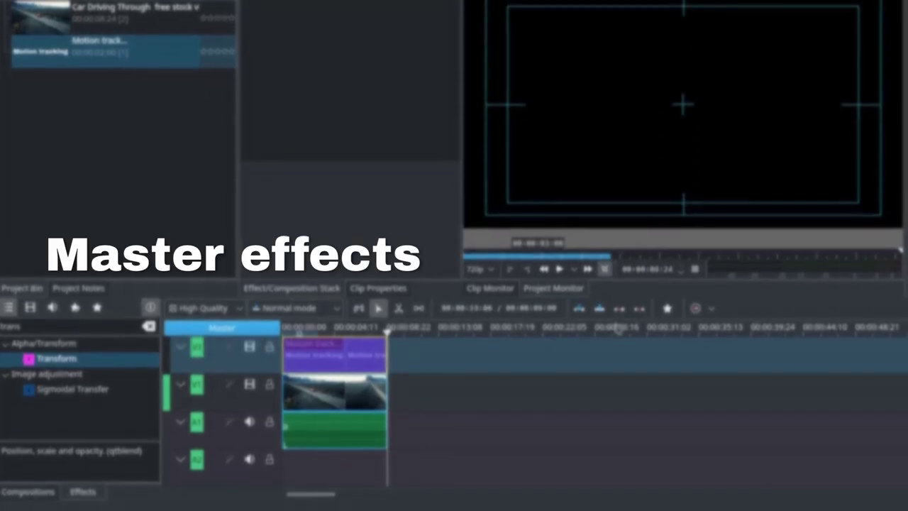
{"action": "double_click", "coordinate": [136, 355]}
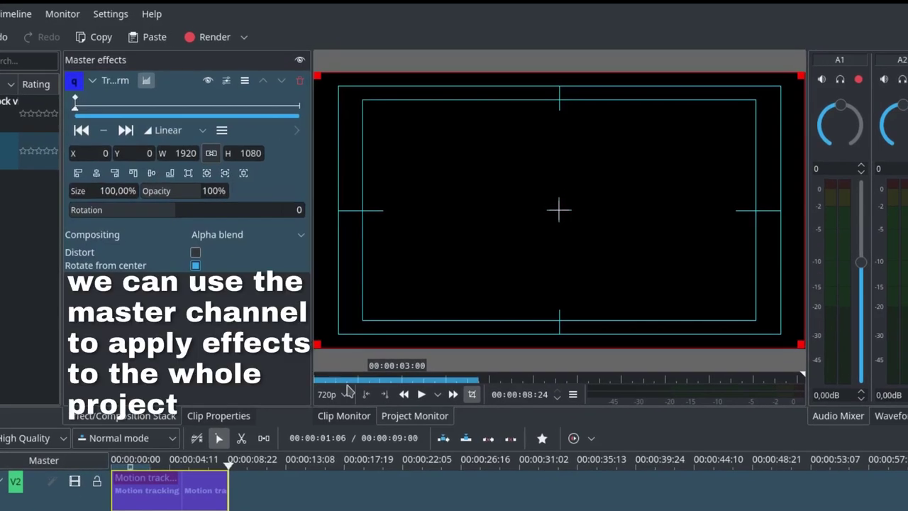
{"action": "key", "text": "Home"}
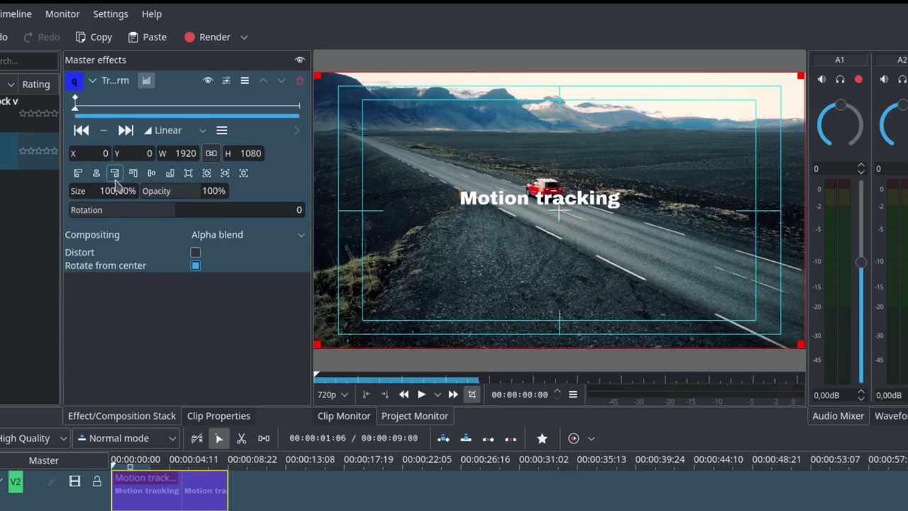
Scale the master Transform to 200% on the first keyframe and reposition the frame over the car at X -476, Y -78
{"action": "scroll", "coordinate": [114, 190], "scroll_direction": "up", "scroll_amount": 20}
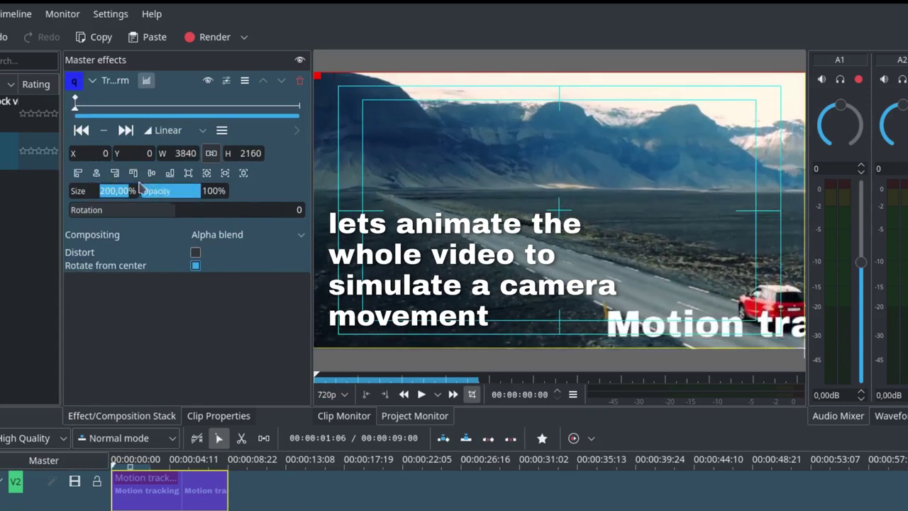
{"action": "left_click", "coordinate": [96, 173]}
{"action": "left_click_drag", "start_coordinate": [566, 345], "coordinate": [683, 327]}
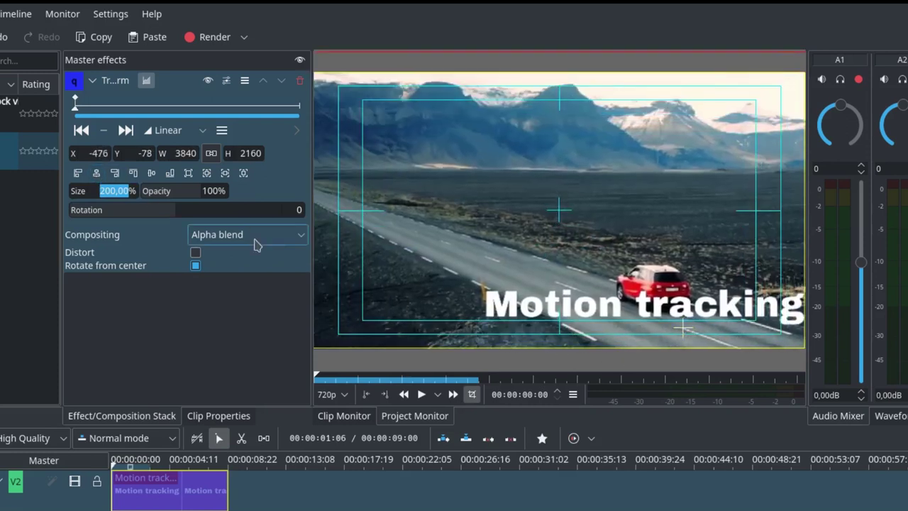
Add a master Transform keyframe at the project's end with size 100%, and play the camera move from the start
{"action": "left_click", "coordinate": [125, 130]}
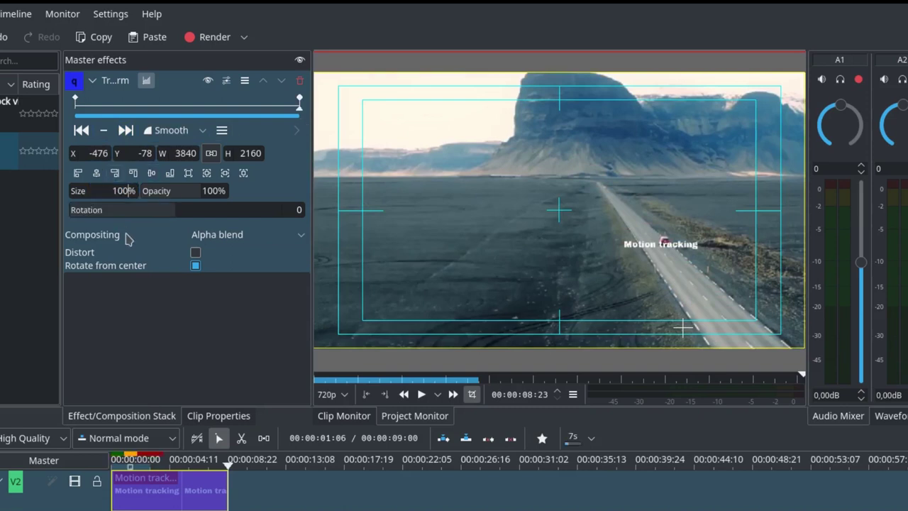
{"action": "left_click", "coordinate": [81, 130]}
{"action": "scroll", "coordinate": [122, 190], "scroll_direction": "up", "scroll_amount": 5}
{"action": "key", "text": "space"}
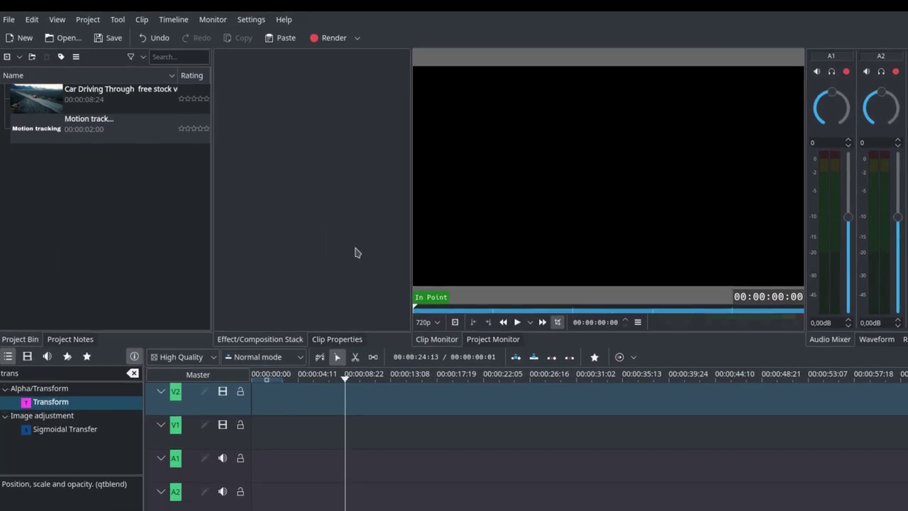
Switch the keyboard shortcut scheme from Default to the Premiere scheme and apply it
{"action": "left_click", "coordinate": [269, 15]}
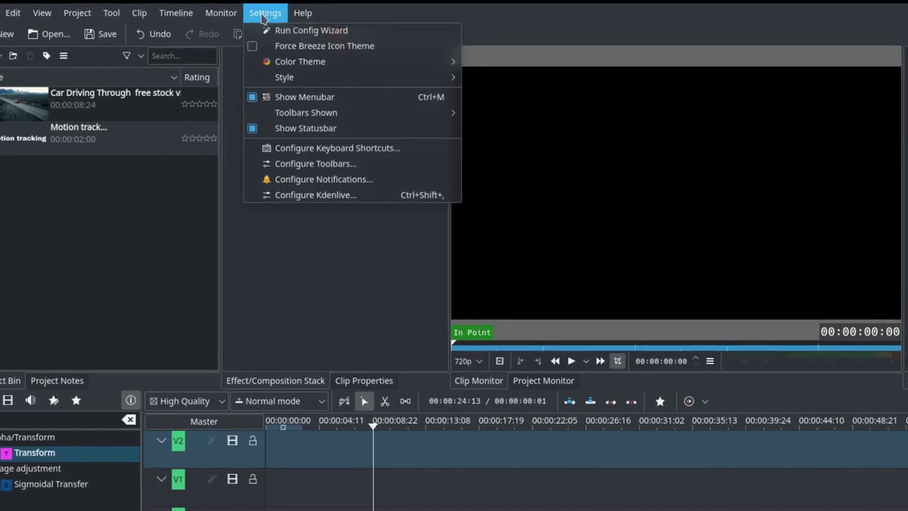
{"action": "left_click", "coordinate": [284, 145]}
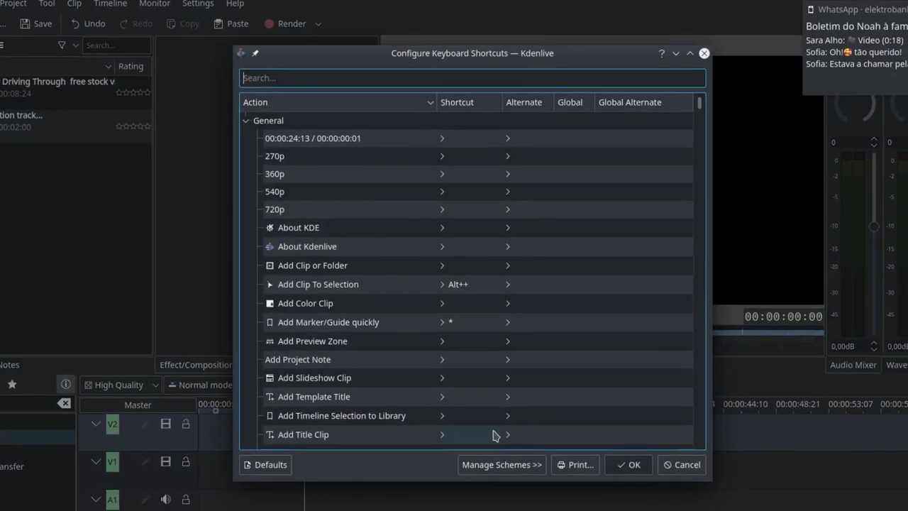
{"action": "left_click", "coordinate": [517, 467]}
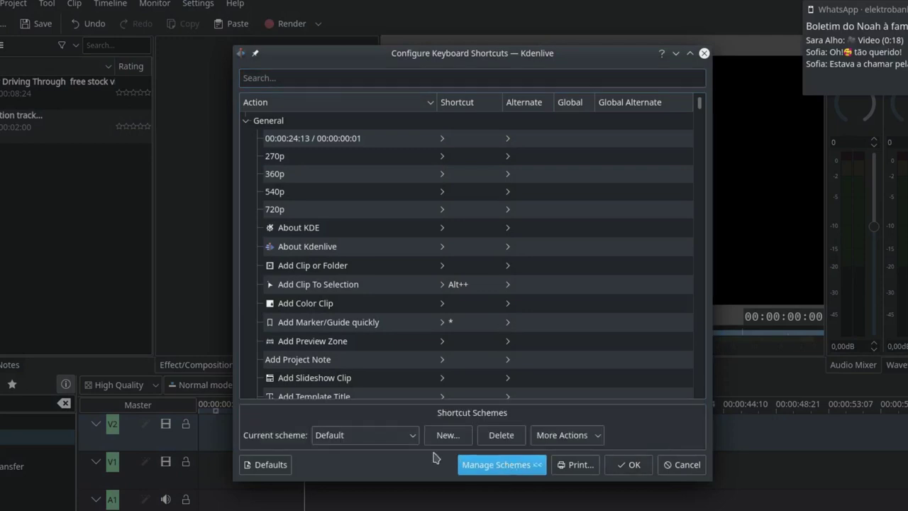
{"action": "left_click", "coordinate": [380, 441]}
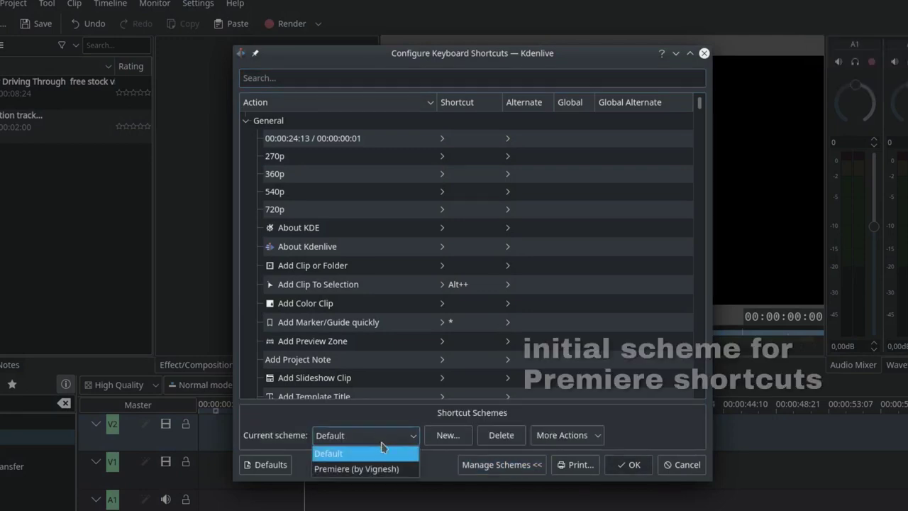
{"action": "left_click", "coordinate": [378, 469]}
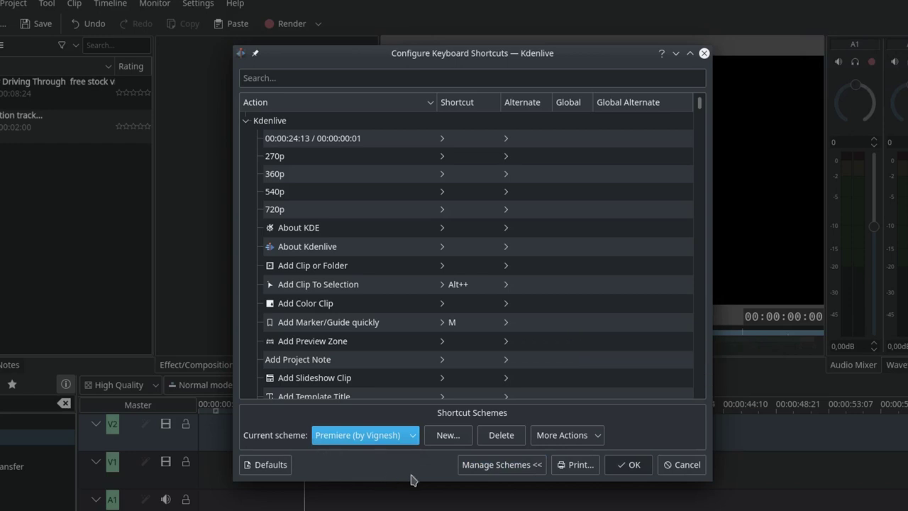
{"action": "left_click", "coordinate": [632, 465]}
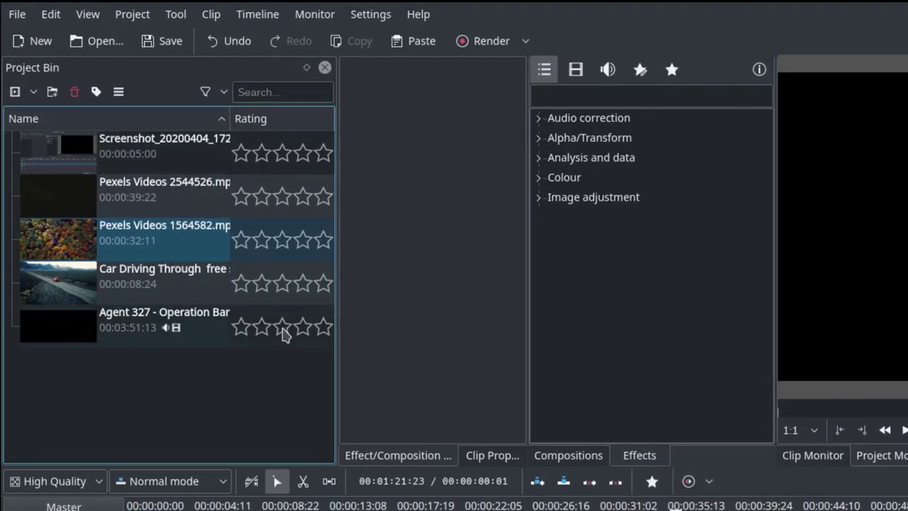
Rate Agent 327 and Pexels Videos 1564582 three stars, the car clip four, Pexels Videos 2544526 two, and the screenshot five
{"action": "left_click", "coordinate": [282, 330]}
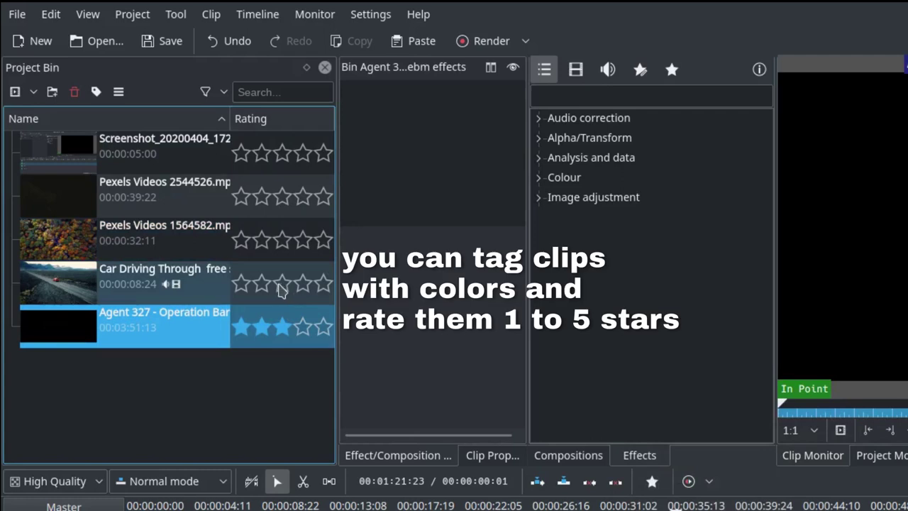
{"action": "left_click", "coordinate": [303, 284]}
{"action": "left_click", "coordinate": [284, 242]}
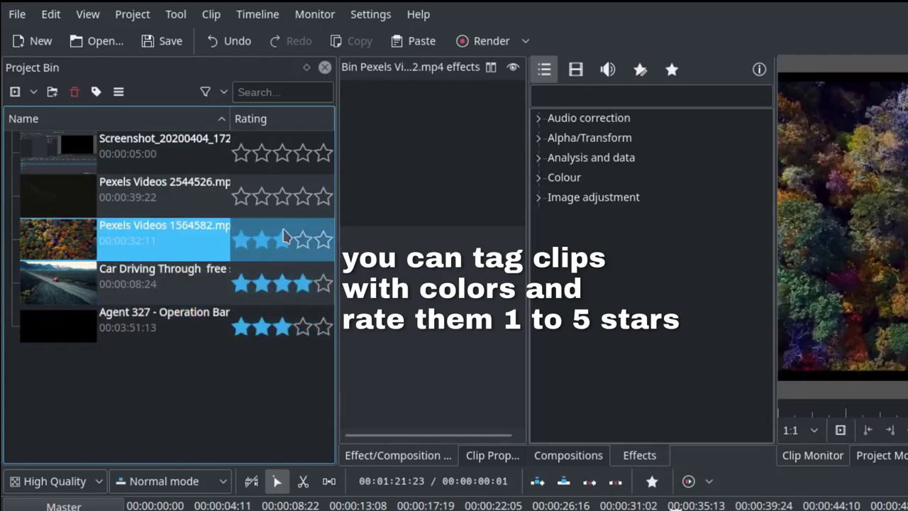
{"action": "left_click", "coordinate": [264, 198]}
{"action": "left_click", "coordinate": [324, 153]}
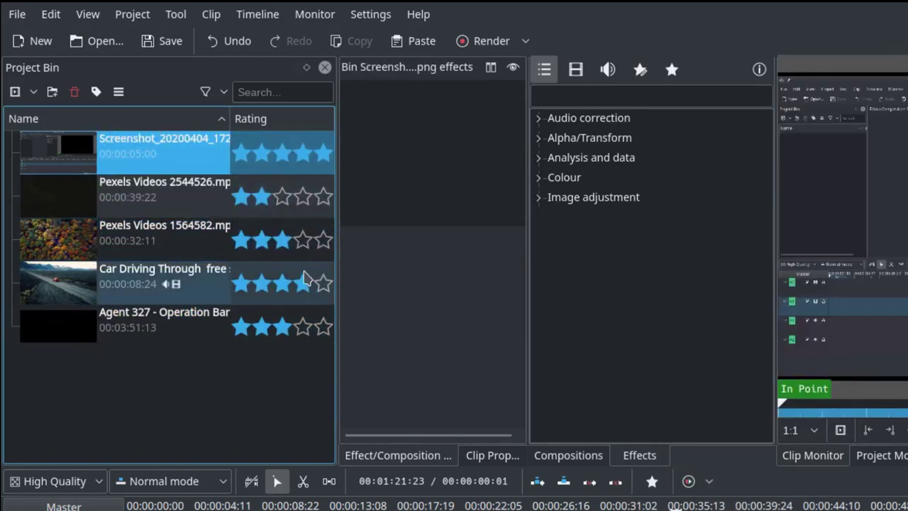
Filter the project bin by rating for 1, 2, 3 and 4 stars in turn
{"action": "left_click", "coordinate": [213, 92]}
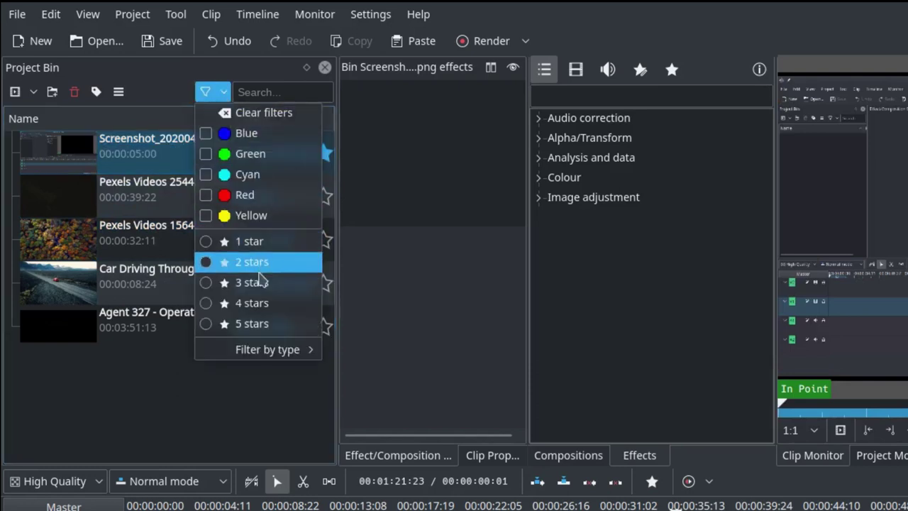
{"action": "left_click", "coordinate": [252, 241]}
{"action": "left_click", "coordinate": [213, 92]}
{"action": "left_click", "coordinate": [260, 261]}
{"action": "left_click", "coordinate": [216, 92]}
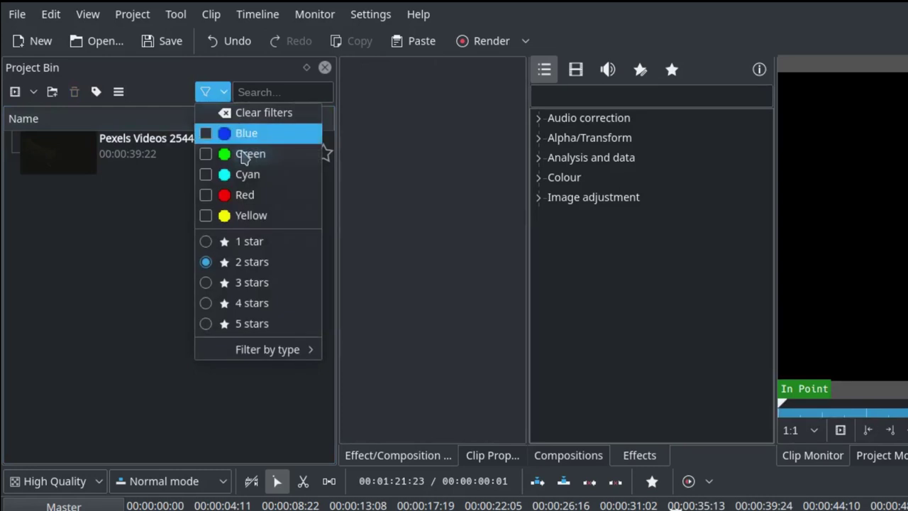
{"action": "left_click", "coordinate": [252, 281]}
{"action": "left_click", "coordinate": [217, 93]}
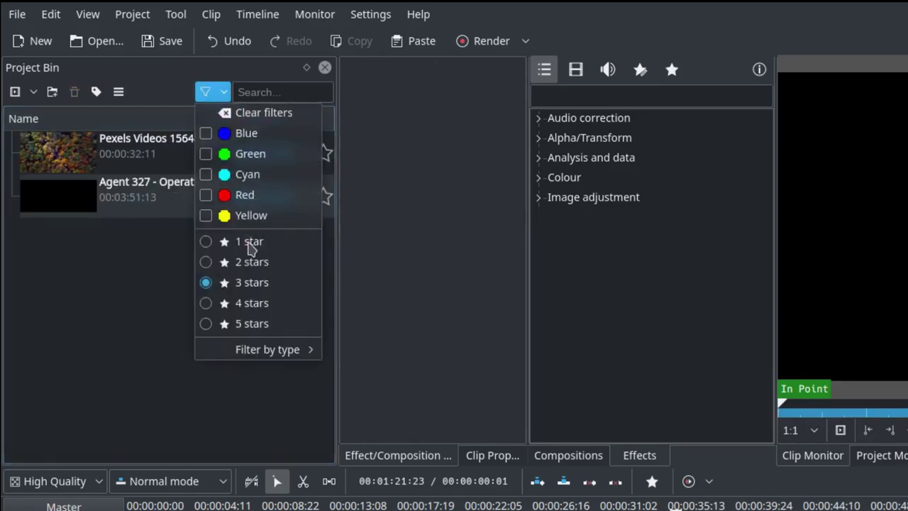
{"action": "left_click", "coordinate": [248, 308]}
Show the color tags in the project bin, and tag the screenshot Blue and Green and Pexels Videos 2544526 Green
{"action": "left_click", "coordinate": [97, 93]}
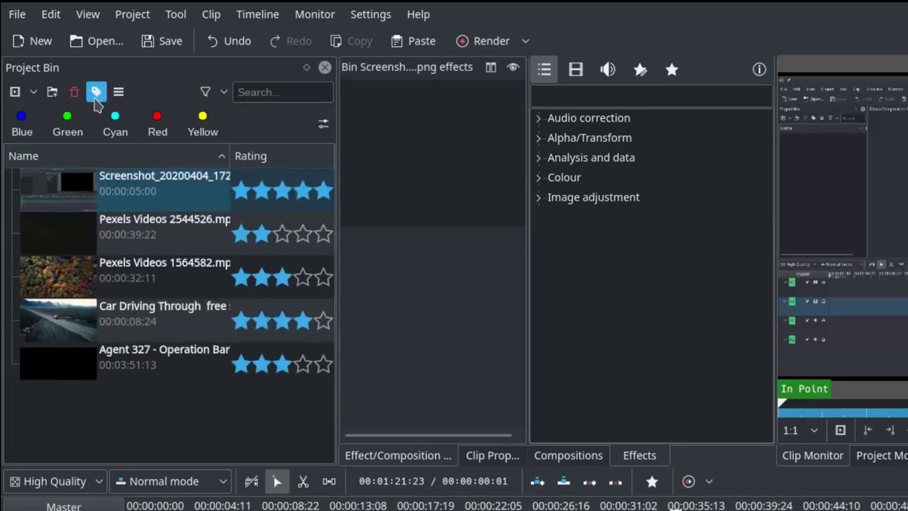
{"action": "left_click", "coordinate": [22, 124]}
{"action": "left_click", "coordinate": [74, 128]}
{"action": "left_click", "coordinate": [61, 233]}
{"action": "left_click", "coordinate": [69, 128]}
Tag Pexels Videos 1564582 Green and Red, the car clip Yellow and Red, and Agent 327 Blue
{"action": "left_click", "coordinate": [64, 277]}
{"action": "left_click", "coordinate": [68, 127]}
{"action": "left_click", "coordinate": [157, 127]}
{"action": "left_click", "coordinate": [64, 319]}
{"action": "left_click", "coordinate": [203, 124]}
{"action": "left_click", "coordinate": [157, 126]}
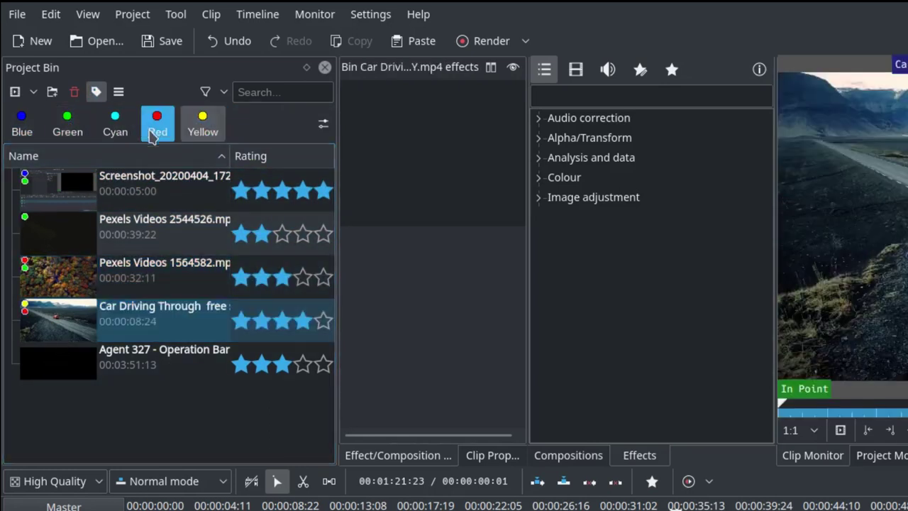
{"action": "left_click", "coordinate": [170, 365]}
{"action": "left_click", "coordinate": [22, 124]}
Filter the project bin by color tags in turn: Blue, Blue with Green, Green alone, Green with Red, and Red alone
{"action": "left_click", "coordinate": [224, 93]}
{"action": "left_click", "coordinate": [241, 133]}
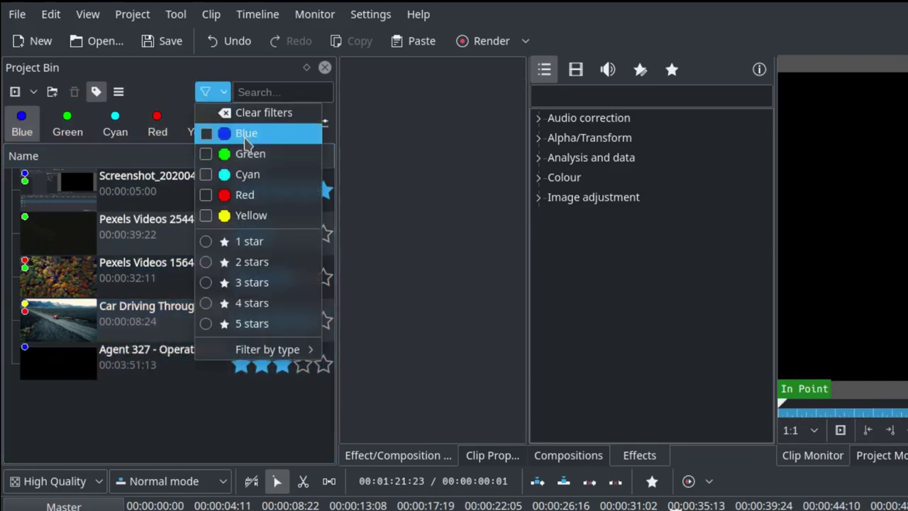
{"action": "left_click", "coordinate": [224, 94]}
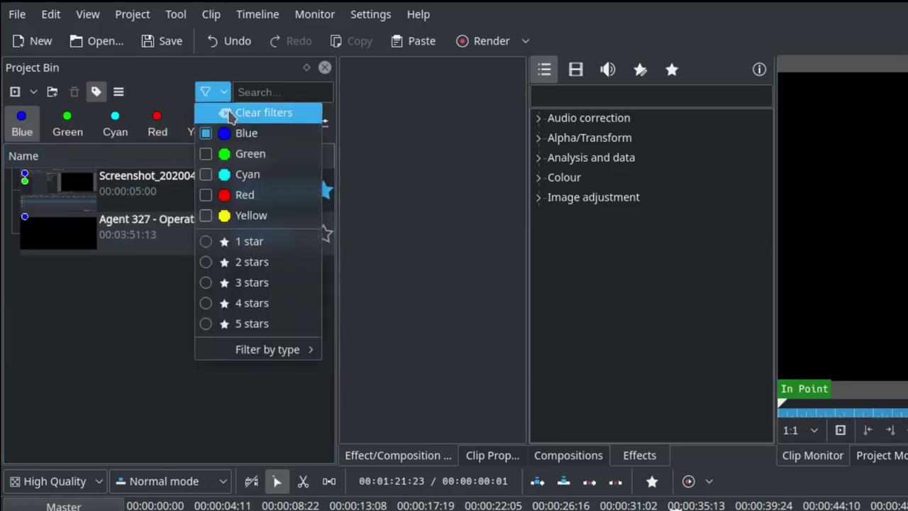
{"action": "left_click", "coordinate": [241, 152]}
{"action": "left_click", "coordinate": [222, 96]}
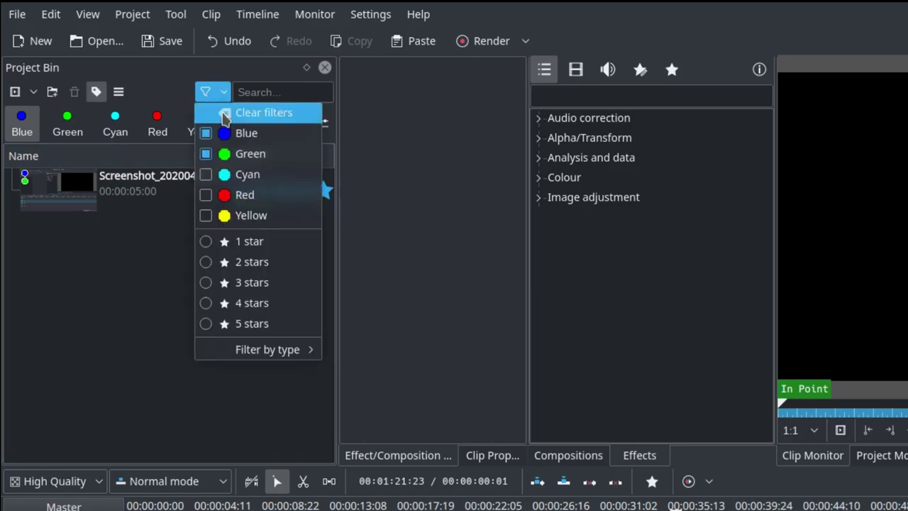
{"action": "left_click", "coordinate": [241, 132]}
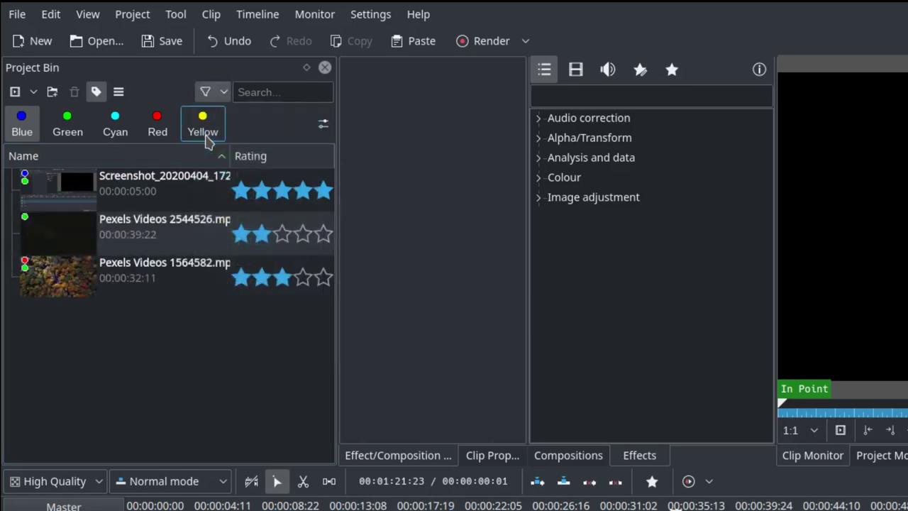
{"action": "left_click", "coordinate": [223, 94]}
{"action": "left_click", "coordinate": [236, 195]}
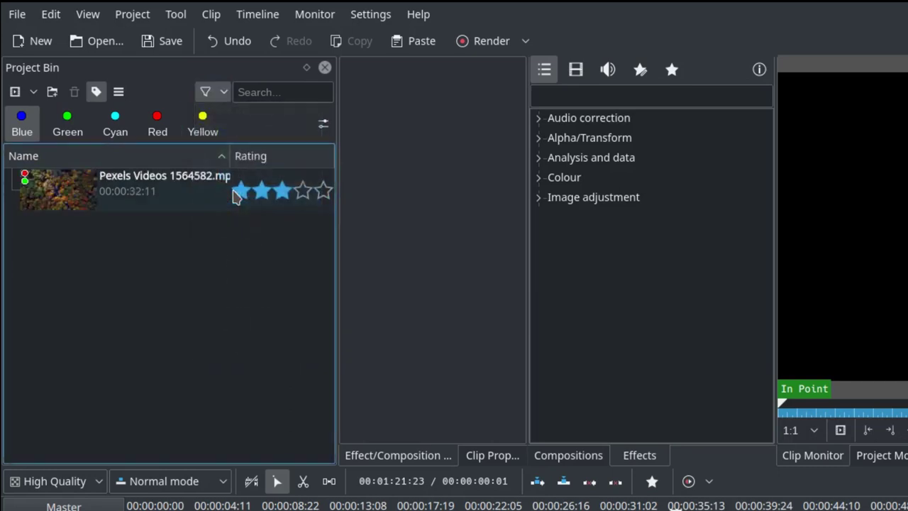
{"action": "left_click", "coordinate": [223, 93]}
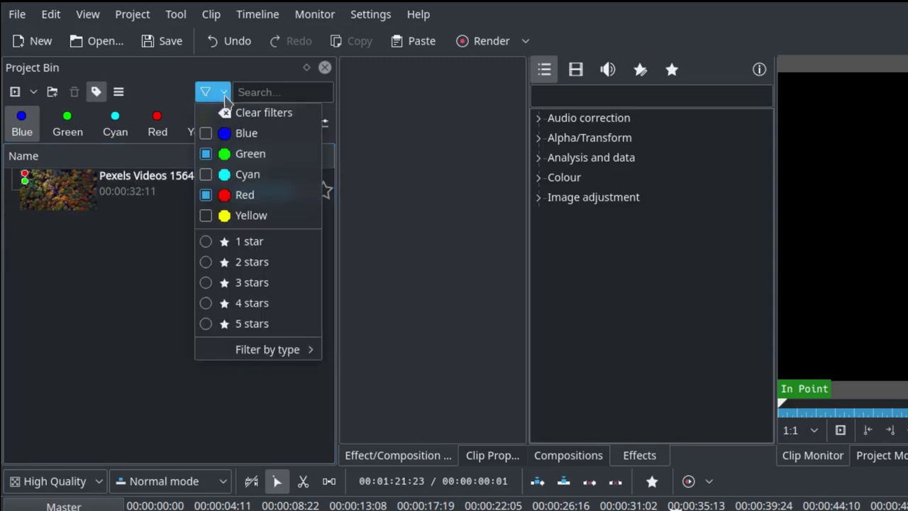
{"action": "left_click", "coordinate": [237, 162]}
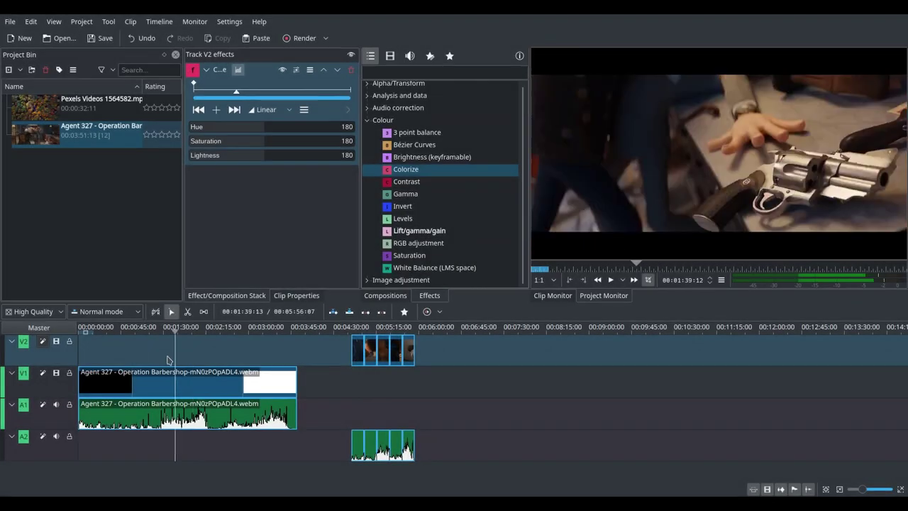
Set the long Agent 327 clip on tracks V1 and A1 as the audio reference
{"action": "left_click_drag", "start_coordinate": [337, 352], "coordinate": [418, 380]}
{"action": "right_click", "coordinate": [237, 415]}
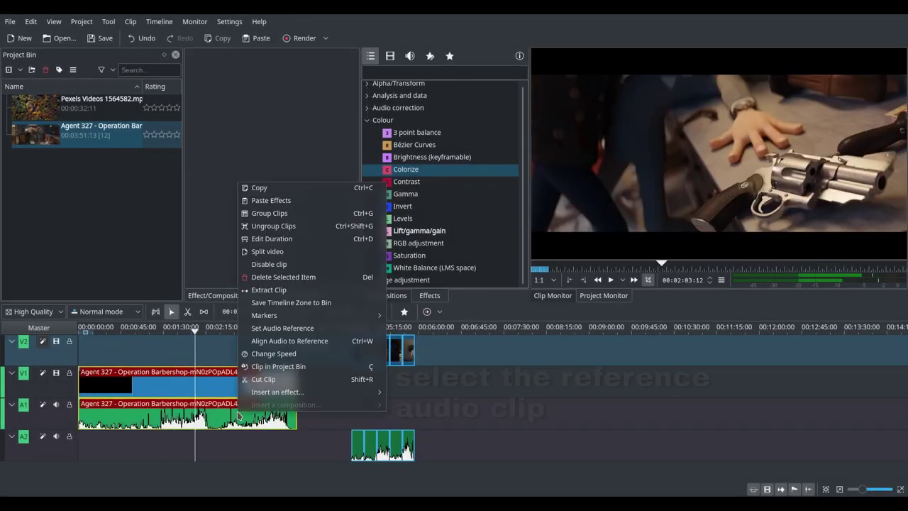
{"action": "left_click", "coordinate": [291, 329]}
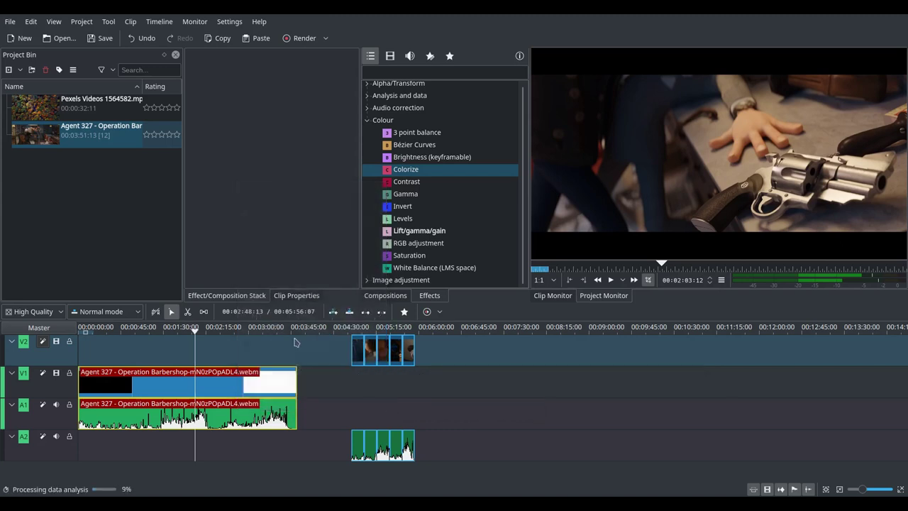
Select all the short clips on tracks V2 and A2 and align their audio to the reference
{"action": "left_click_drag", "start_coordinate": [342, 355], "coordinate": [427, 383]}
{"action": "right_click", "coordinate": [383, 350]}
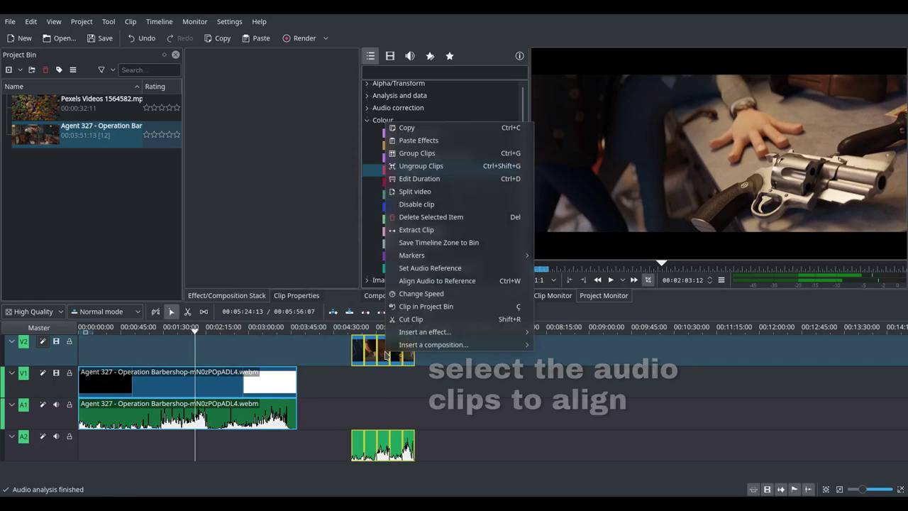
{"action": "left_click", "coordinate": [428, 281]}
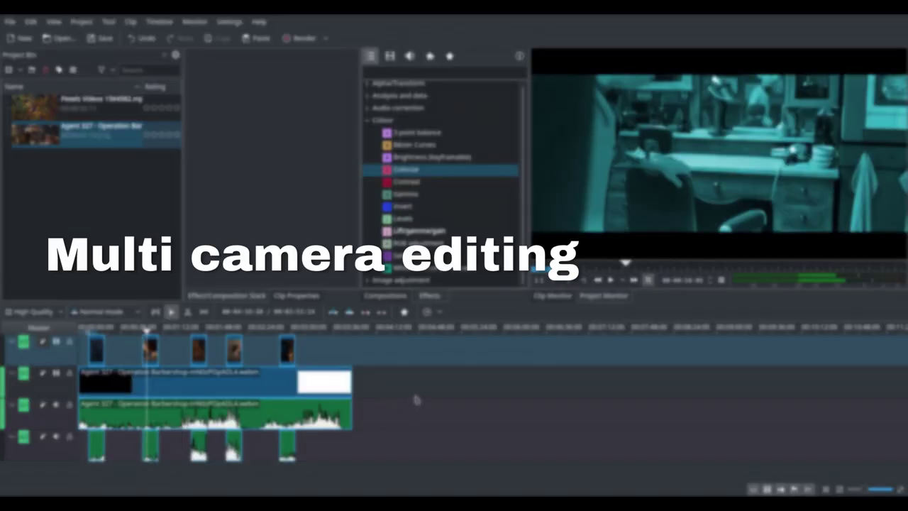
Enable the multitrack view in the project monitor and preview the third short clip on track V2
{"action": "right_click", "coordinate": [611, 168]}
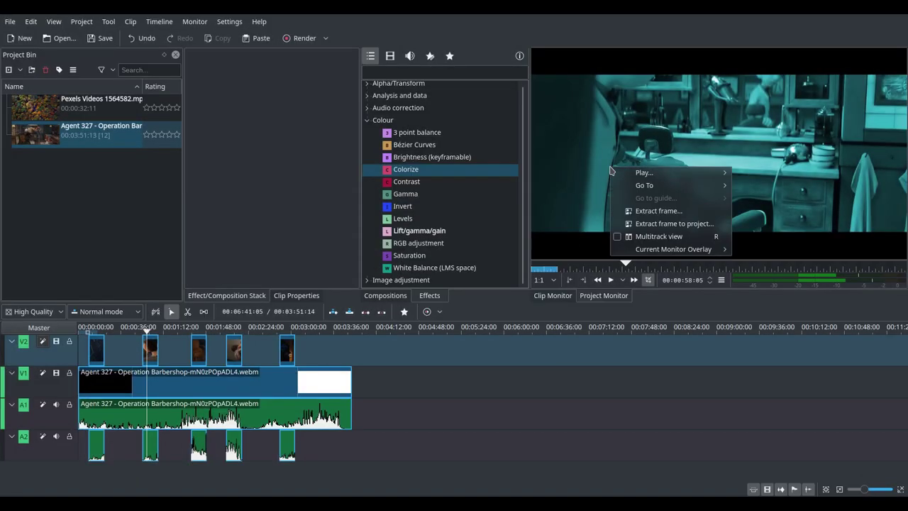
{"action": "left_click", "coordinate": [679, 242]}
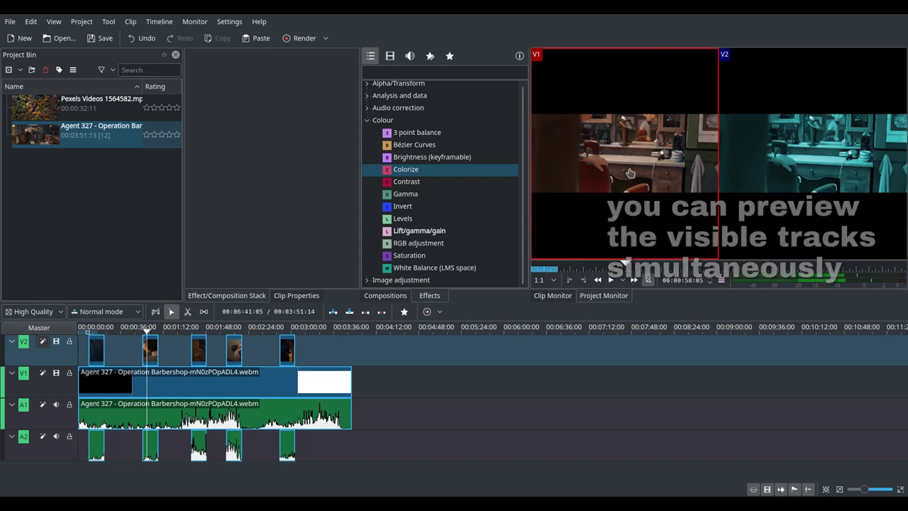
{"action": "left_click_drag", "start_coordinate": [186, 357], "coordinate": [199, 362]}
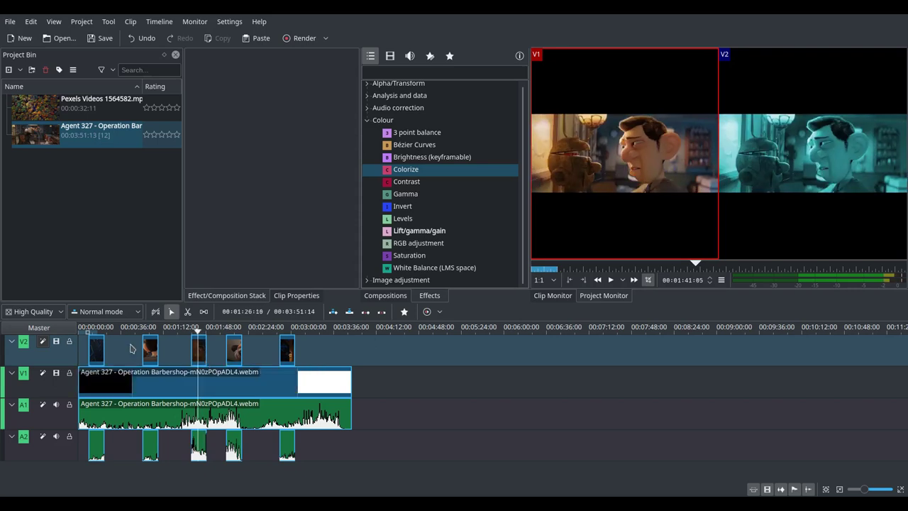
Set track V2's Colorize effect to Hue 200, Saturation 233 and Lightness 163, and play from the fourth short clip on V2
{"action": "left_click", "coordinate": [61, 360]}
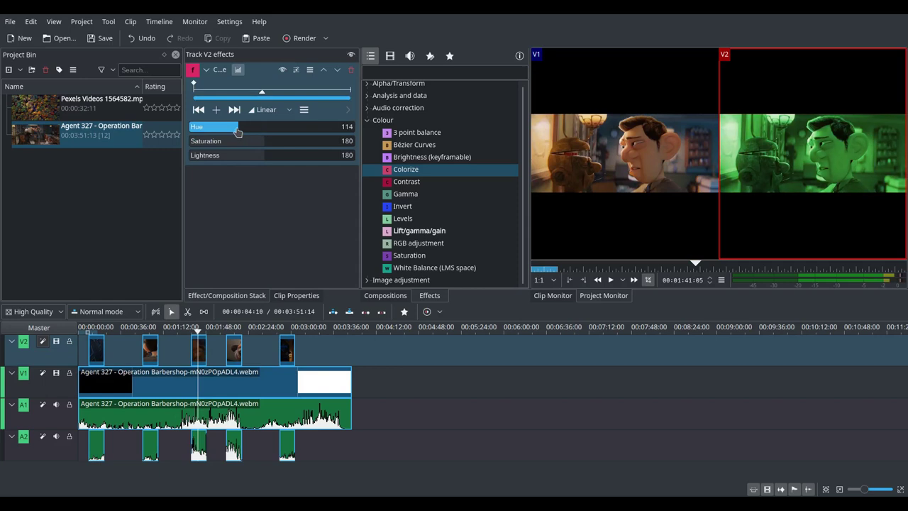
{"action": "left_click_drag", "start_coordinate": [282, 135], "coordinate": [273, 135]}
{"action": "left_click_drag", "start_coordinate": [219, 355], "coordinate": [229, 352]}
{"action": "key", "text": "space"}
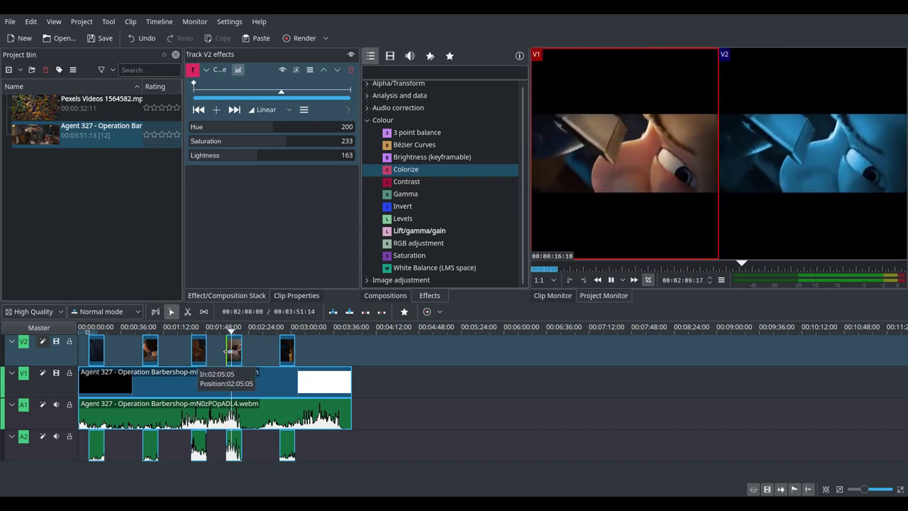